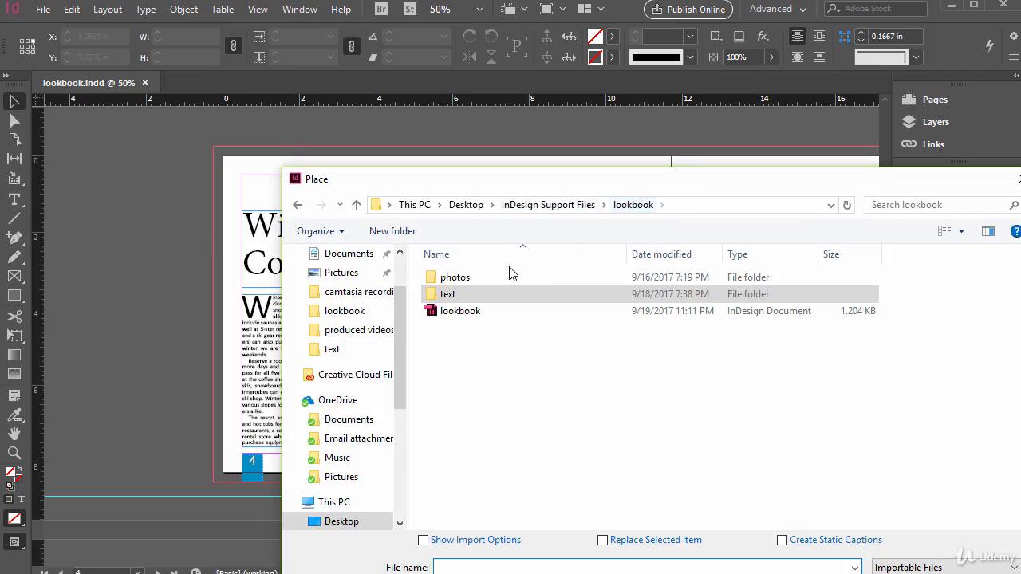
Place the skier photo pexels-photo-298005 from the photos folder and position it across the lower third and fourth text columns.
double_click(451, 275)
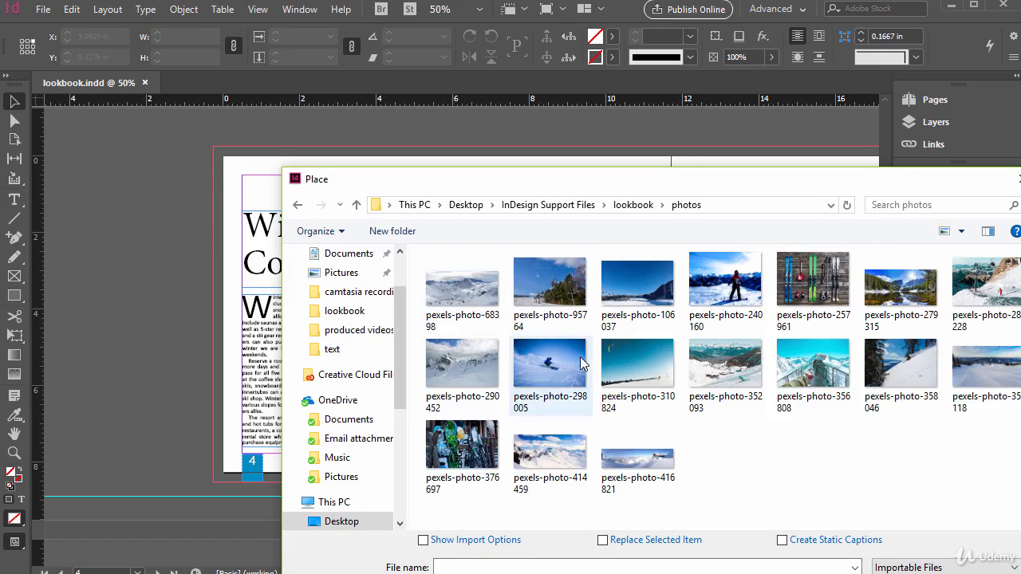
left_click(581, 362)
key("Return")
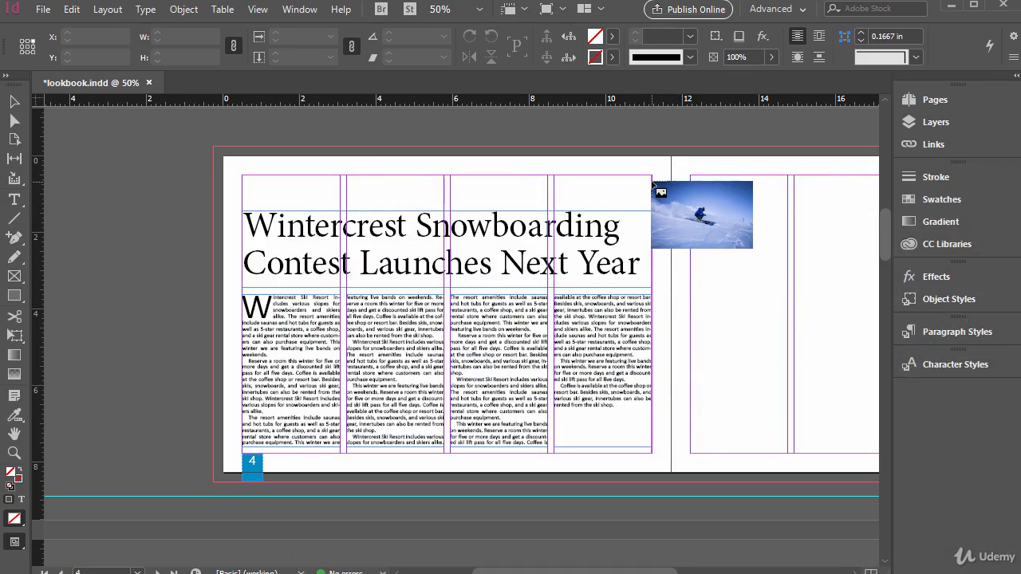
left_click_drag(653, 182, 843, 381)
left_click_drag(738, 248, 441, 327)
left_click_drag(359, 257, 450, 316)
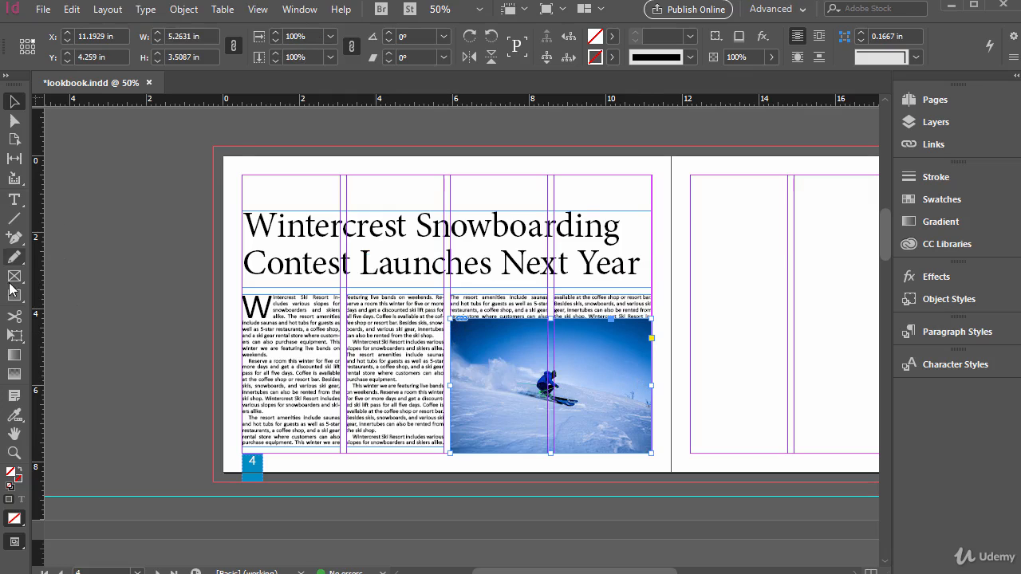
Shift the photo past the page's right margin and wrap the article text around its bounding box.
left_click_drag(608, 366, 566, 330)
left_click_drag(594, 363, 676, 314)
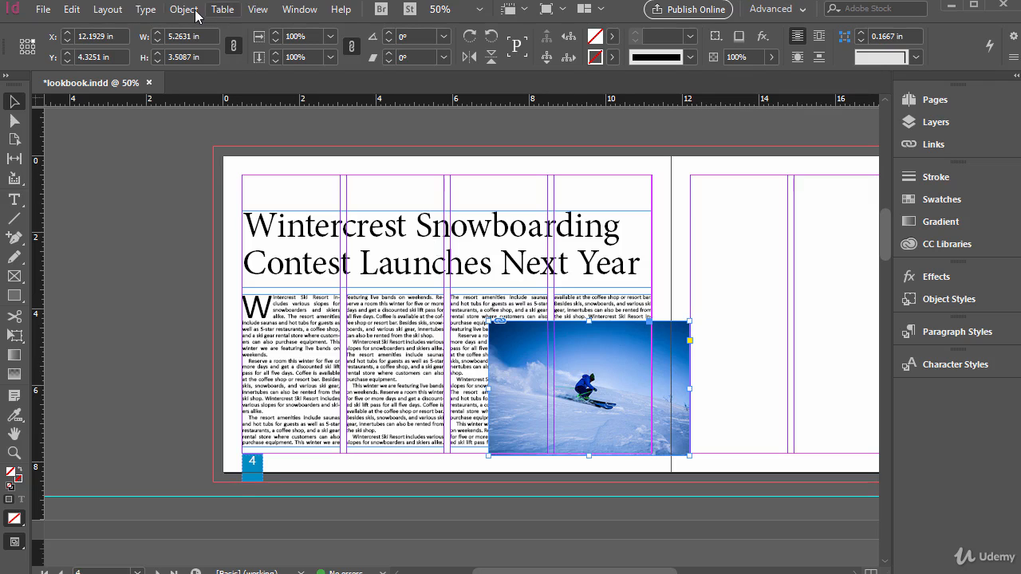
left_click(300, 9)
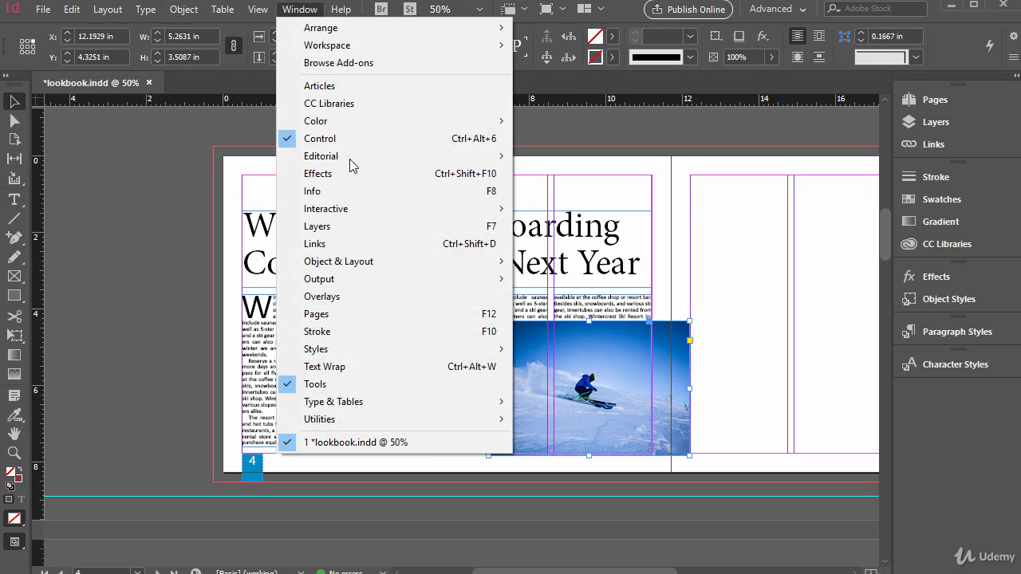
left_click(378, 368)
left_click_drag(365, 221, 207, 140)
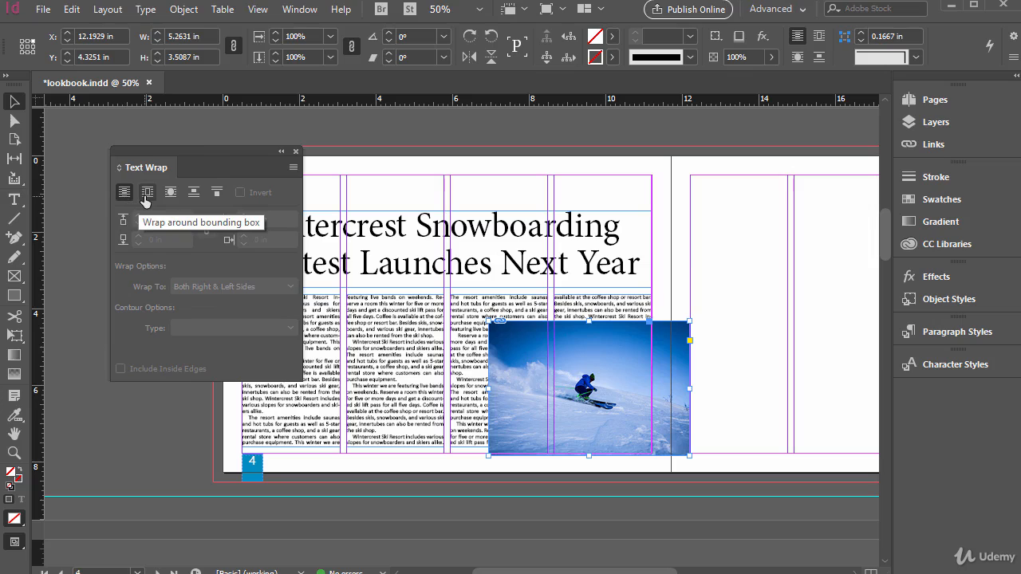
left_click(147, 194)
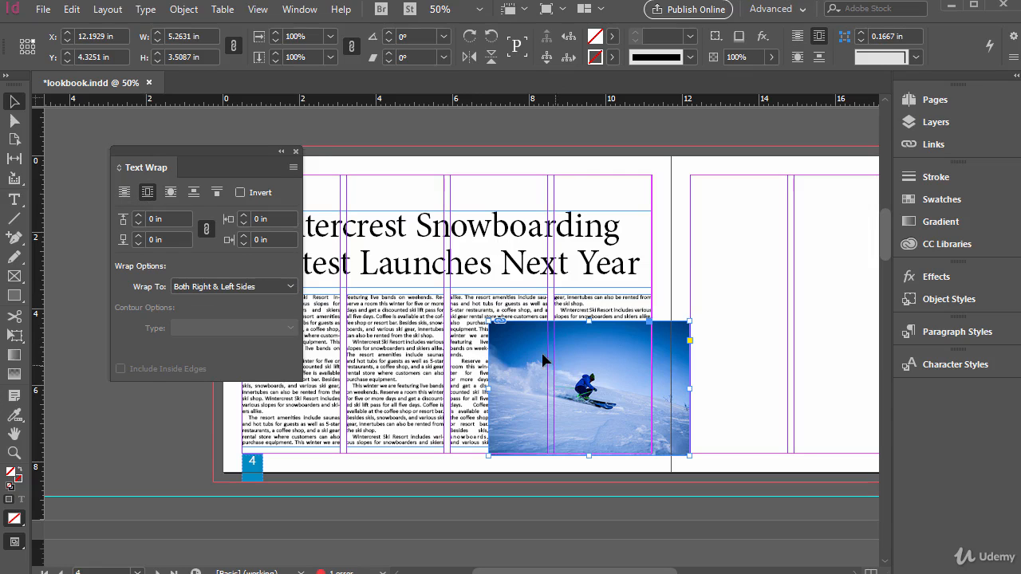
Move the photo toward the page's lower right corner and enlarge its frame beyond the image to about 5.73 by 3.79 in.
left_click_drag(560, 365, 590, 371)
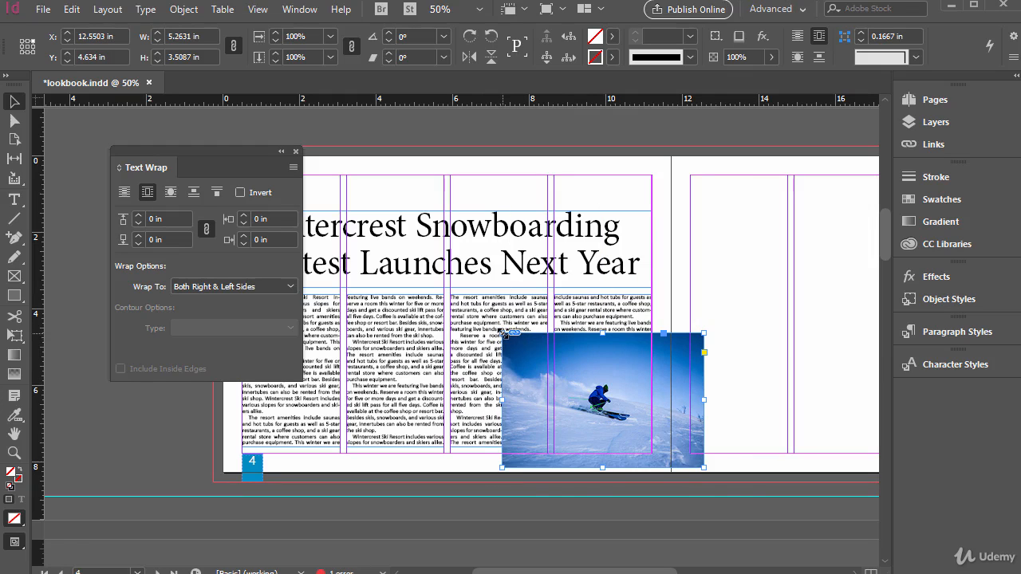
left_click_drag(503, 332, 486, 323)
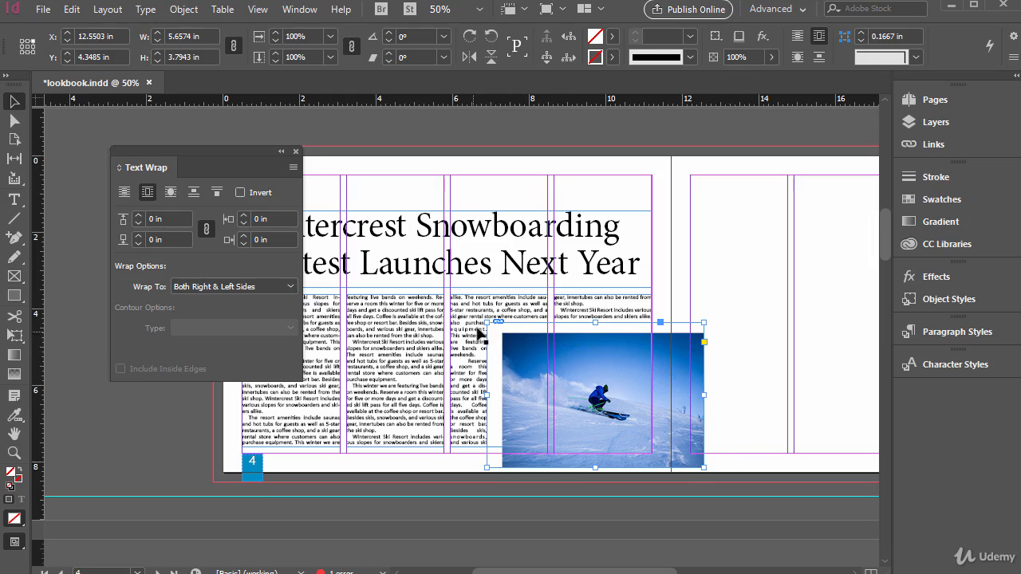
left_click_drag(486, 322, 494, 327)
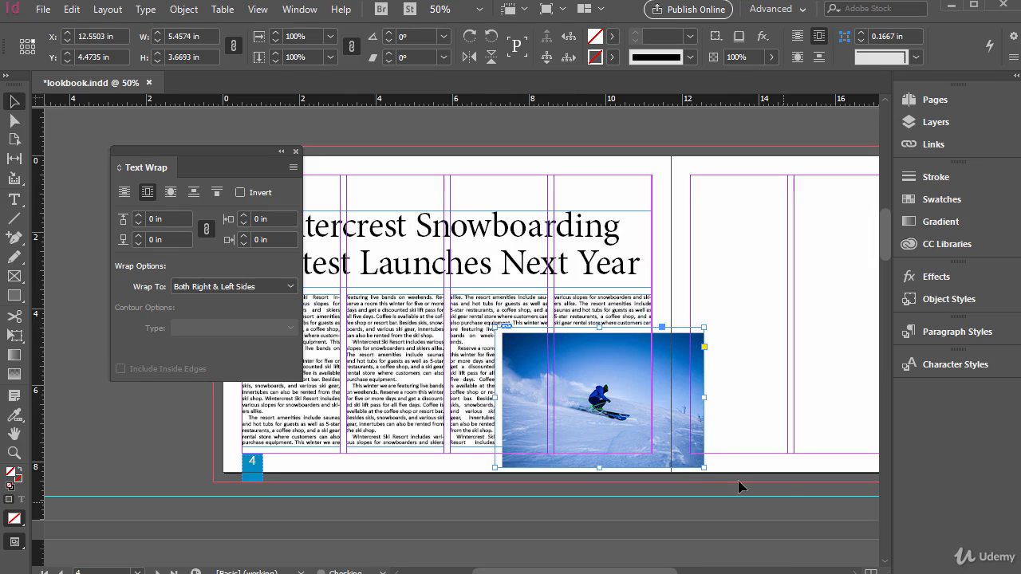
left_click_drag(703, 467, 714, 471)
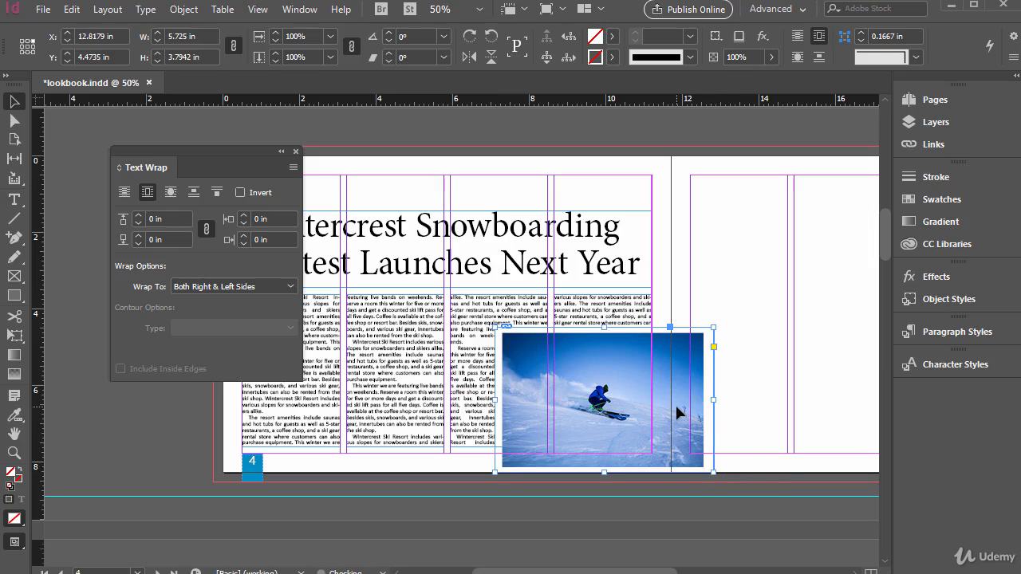
Reduce the photo and its frame to about 3.71 by 2.55 in and position it across the second and third text columns.
left_click_drag(675, 403, 548, 378)
left_click_drag(580, 445, 489, 423)
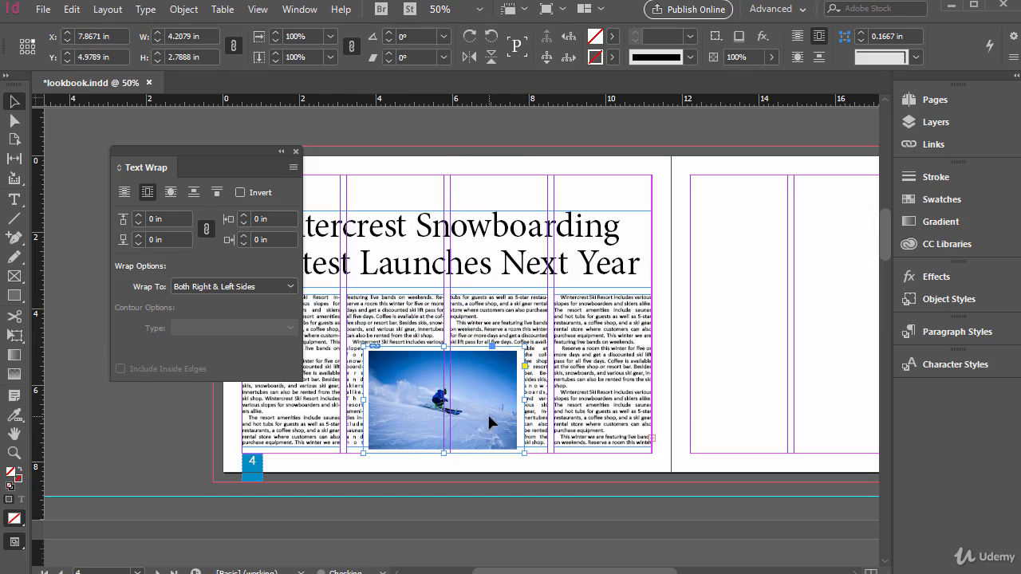
left_click_drag(524, 455, 517, 453)
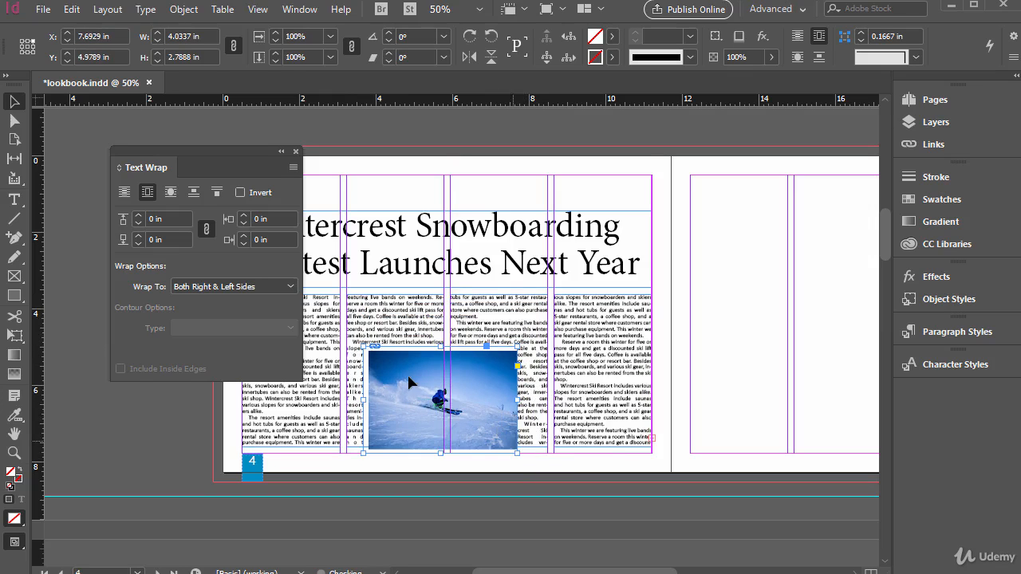
left_click_drag(365, 348, 708, 345)
left_click_drag(757, 424, 757, 418)
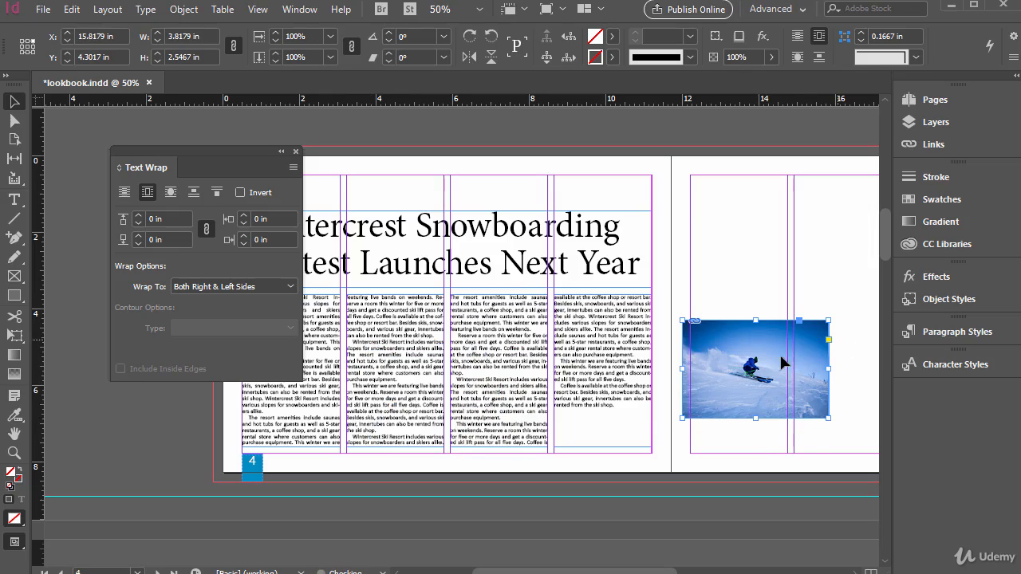
left_click_drag(781, 362, 485, 369)
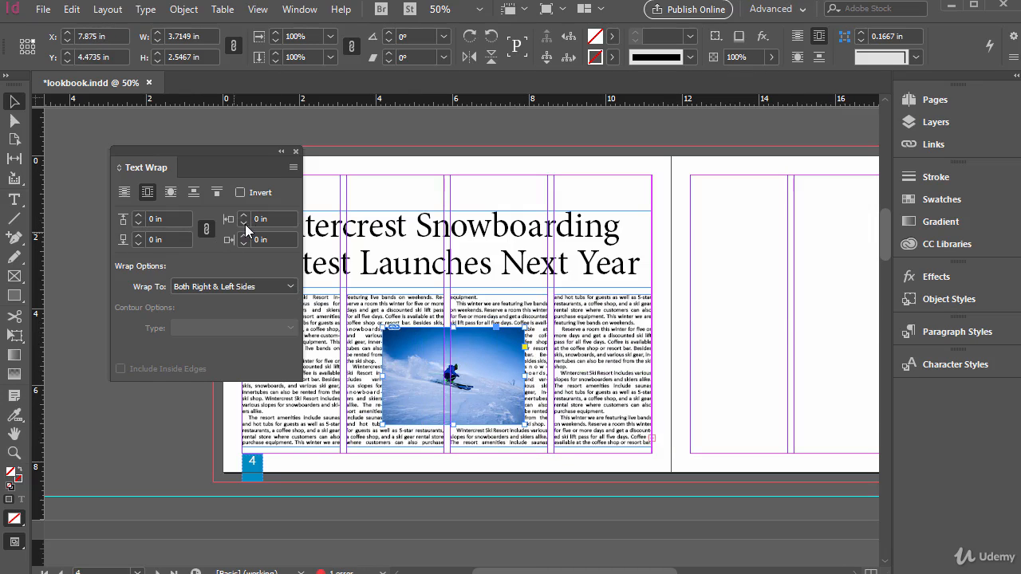
Set the photo's text wrap offset to 0.125 in on all four sides.
left_click(139, 216)
left_click(139, 215)
left_click(139, 215)
left_click(138, 215)
left_click(139, 215)
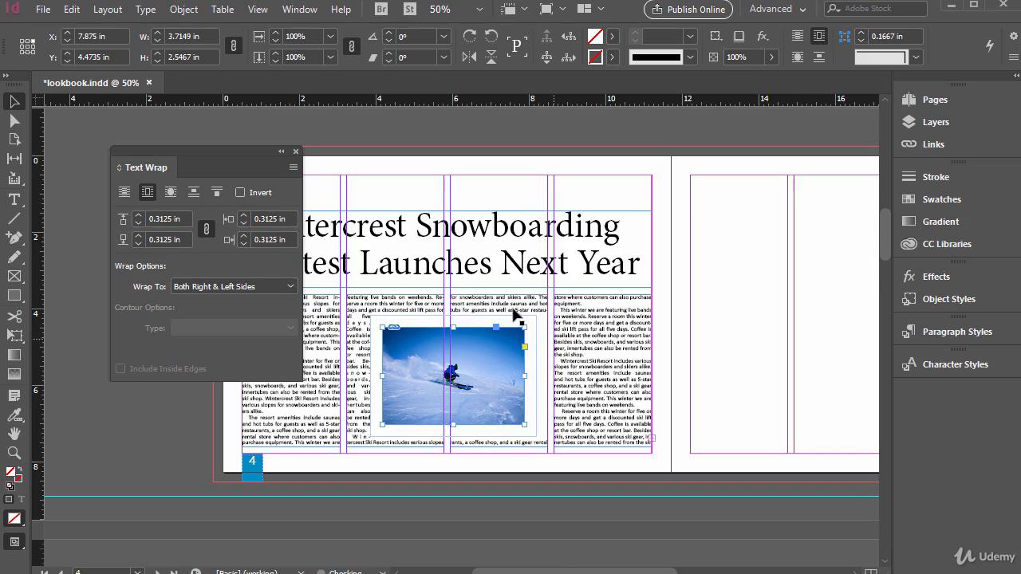
left_click(141, 224)
left_click(140, 224)
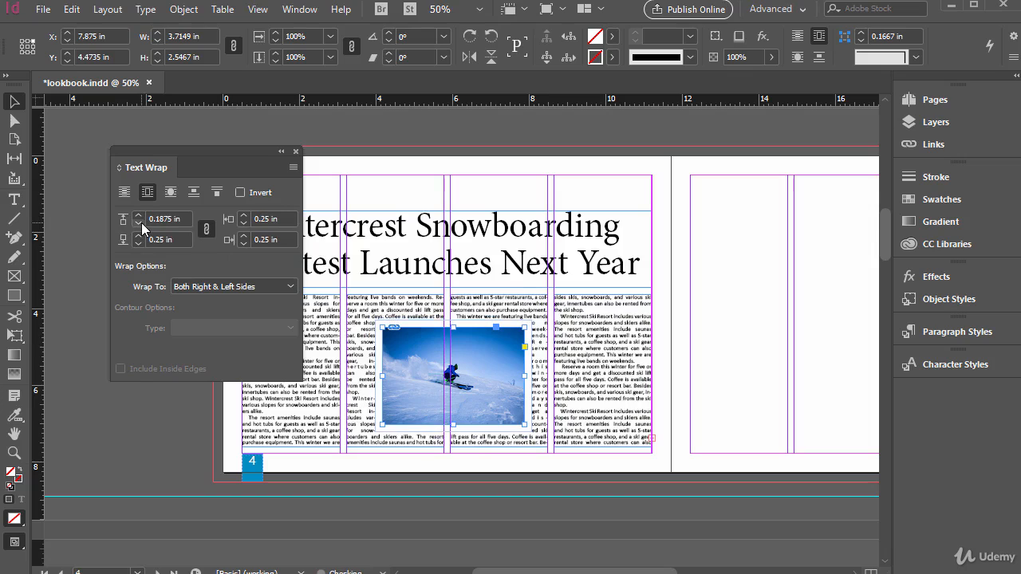
left_click(141, 224)
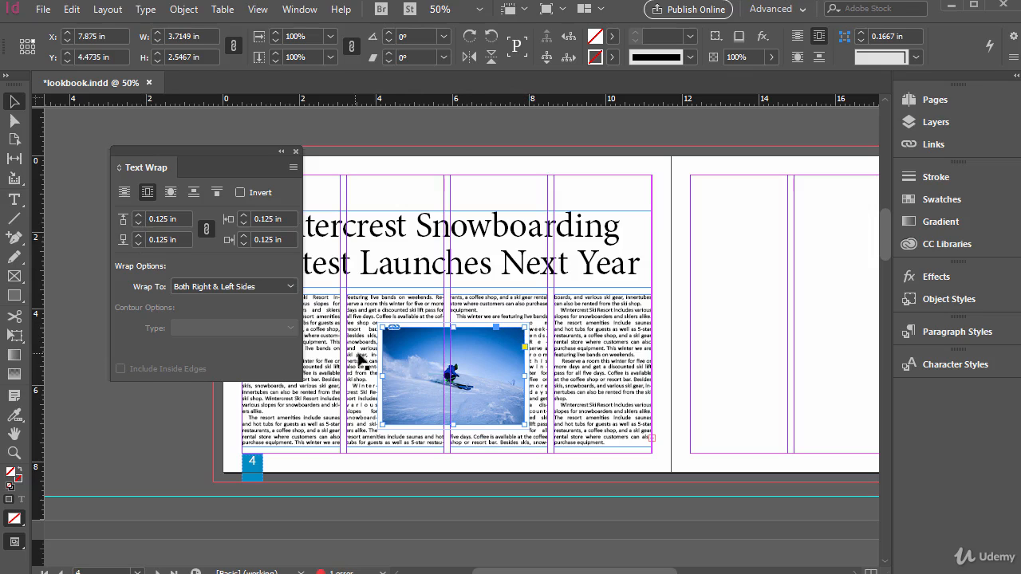
Move the photo within the article text to about X 8.478 in, Y 5 in, watching how the text wraps up close.
left_click(15, 452)
left_click_drag(437, 303, 628, 462)
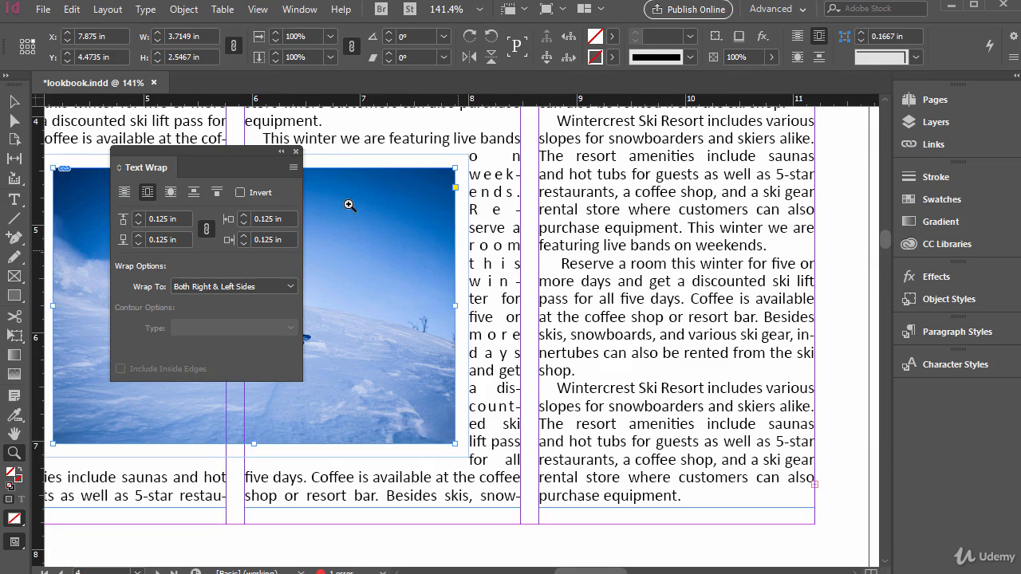
left_click_drag(162, 157, 705, 245)
key("v")
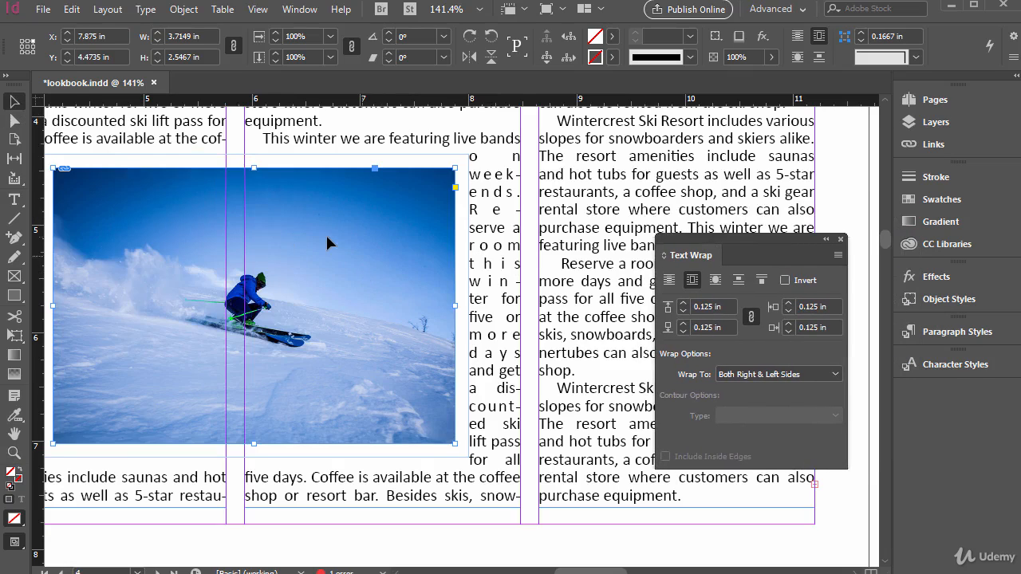
left_click_drag(327, 243, 449, 313)
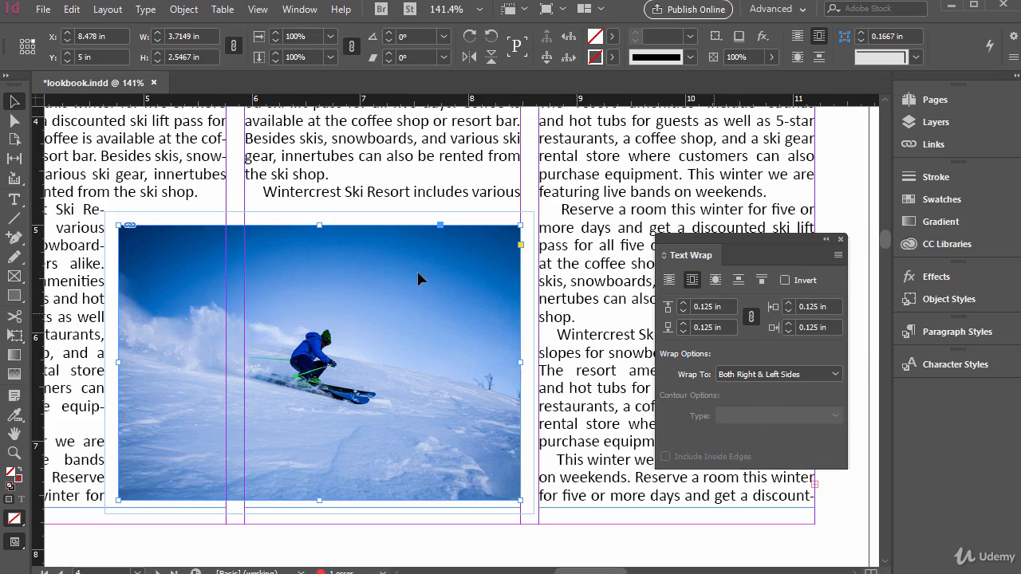
Unlink the wrap offsets, try a left offset of 0.0625 in, and restore it to 0.125 in.
left_click(751, 316)
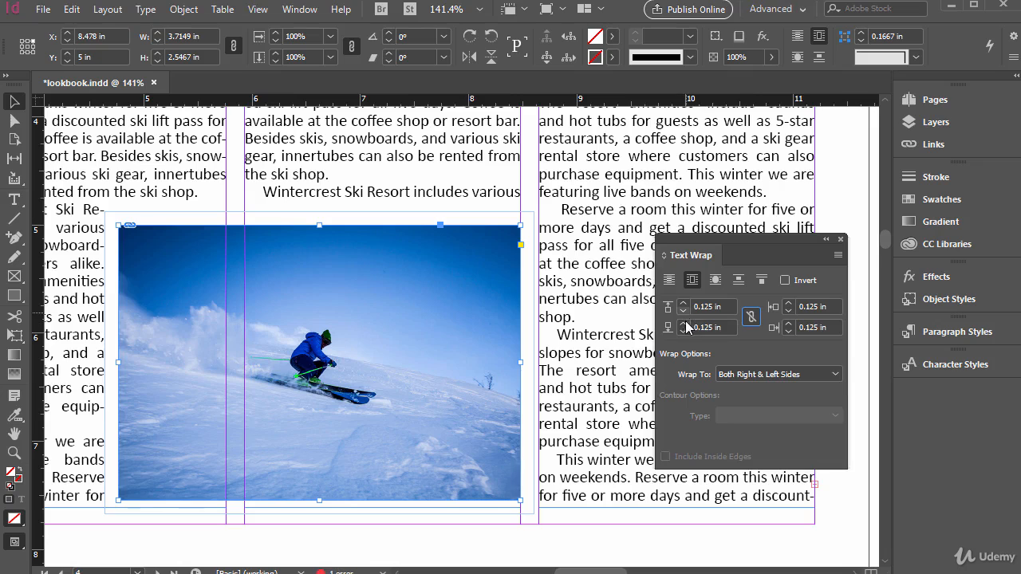
left_click(789, 311)
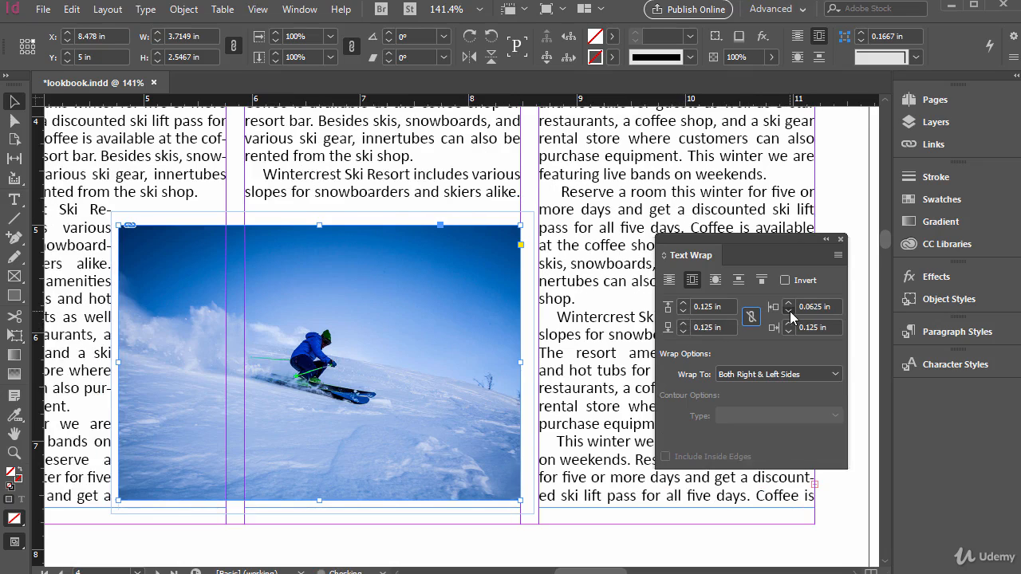
left_click(789, 303)
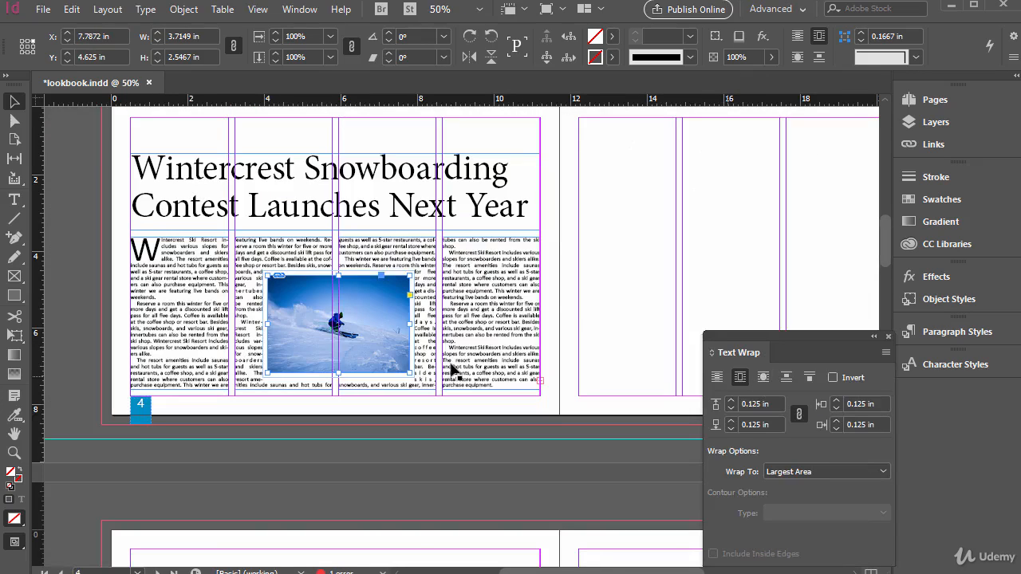
Switch the photo's text wrap to follow the object shape, and undo a trial shift of the image inside its frame.
left_click(762, 377)
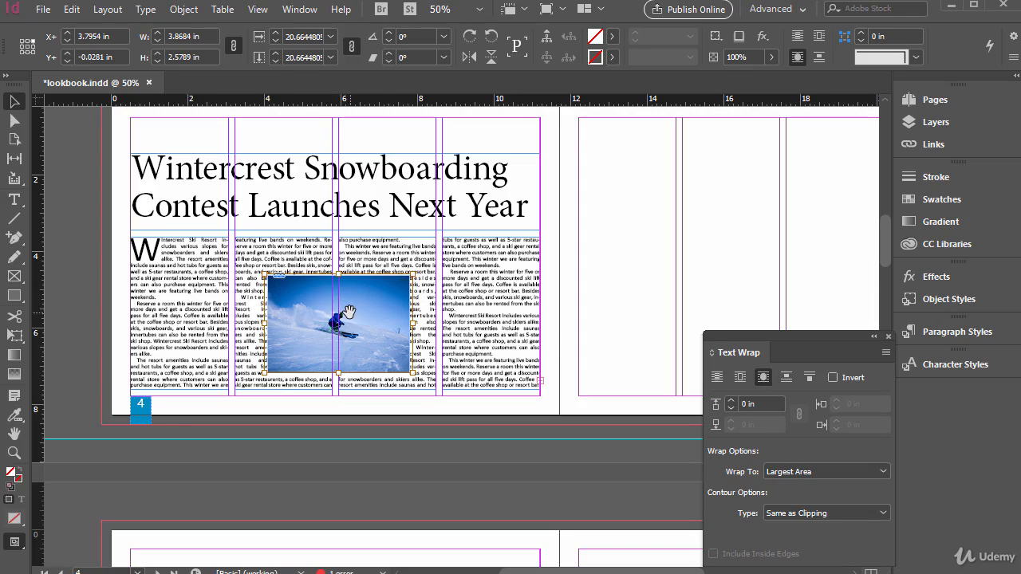
left_click_drag(348, 313, 372, 298)
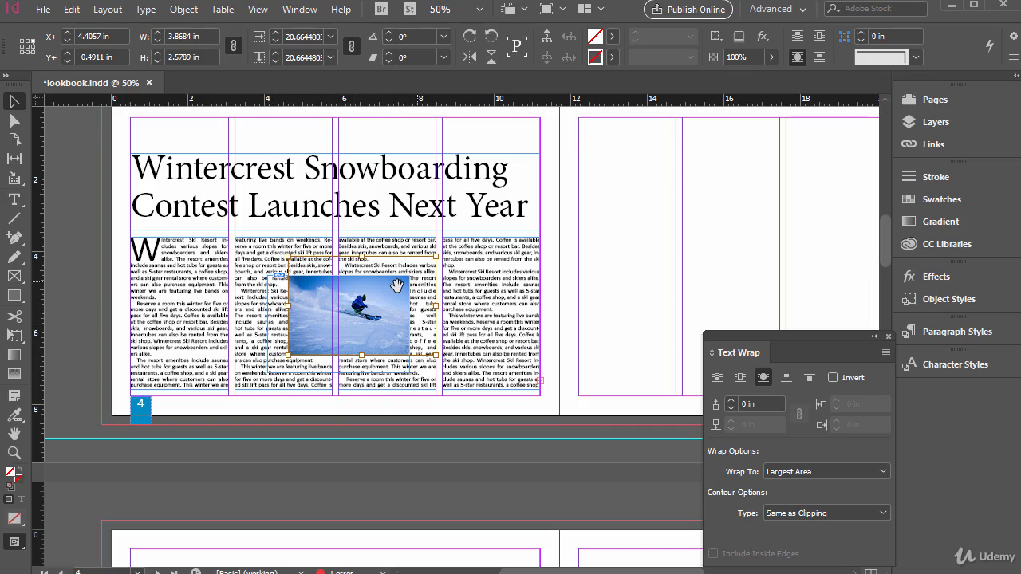
key("ctrl+z")
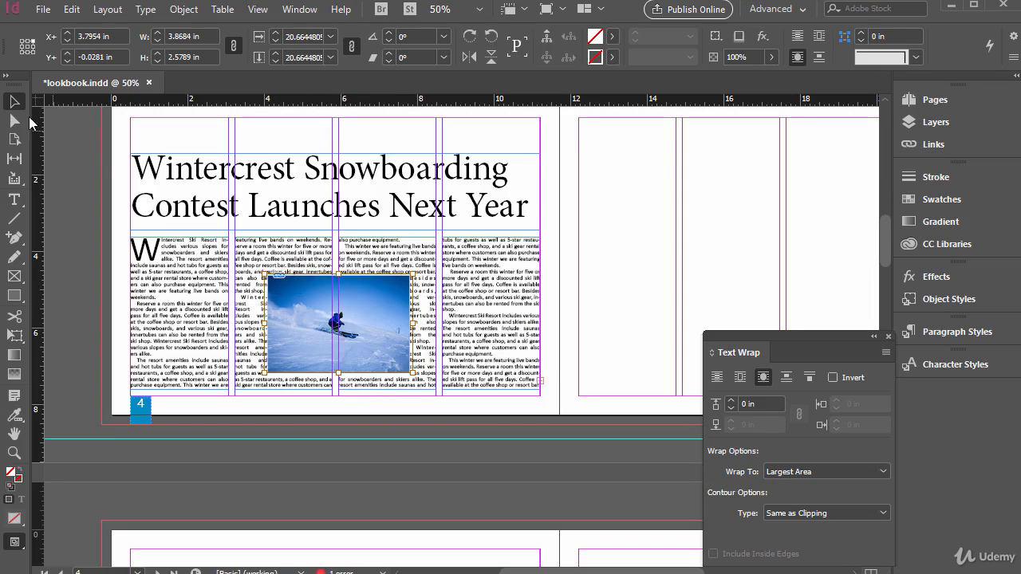
Move the photo slightly up and to the right, and enlarge its frame beyond the image on all sides.
left_click(691, 283)
left_click_drag(381, 296, 410, 290)
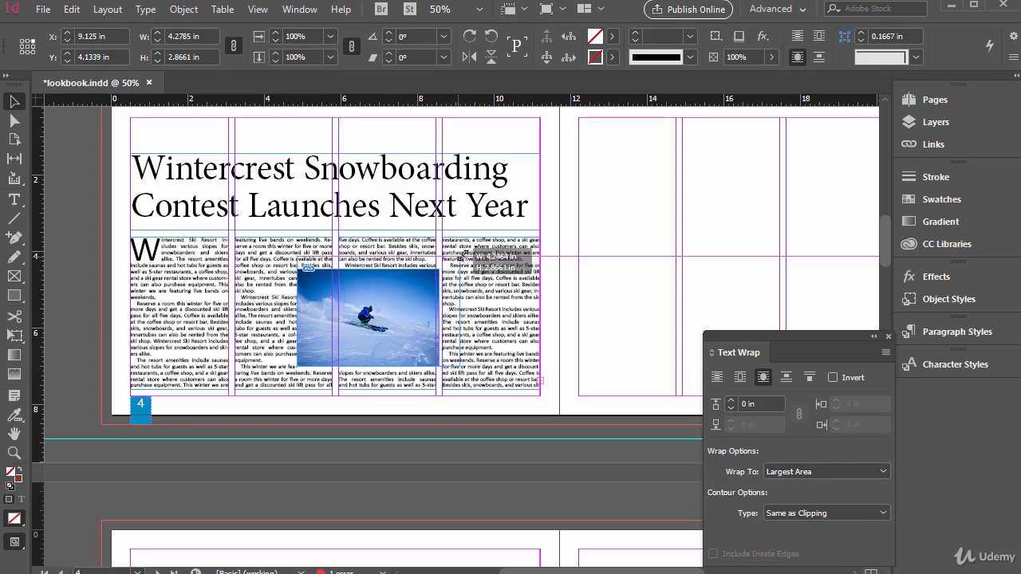
mouse_move(296, 367)
left_mouse_down()
mouse_move(274, 378)
mouse_move(294, 368)
left_mouse_up()
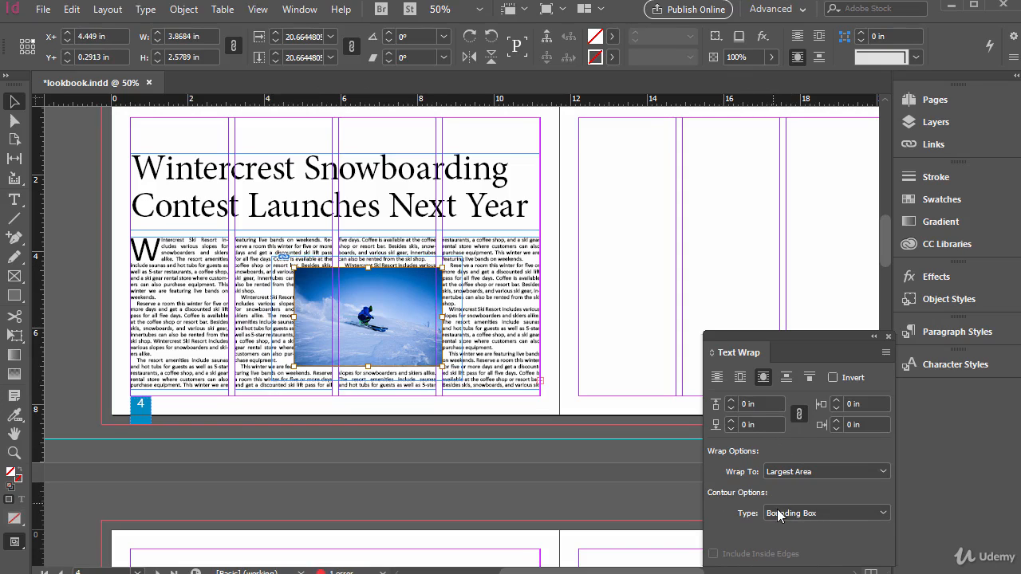
Try the Graphic Frame and Detect Edges contour types for the photo's text wrap, and set the contour to Bounding Box.
left_click(778, 515)
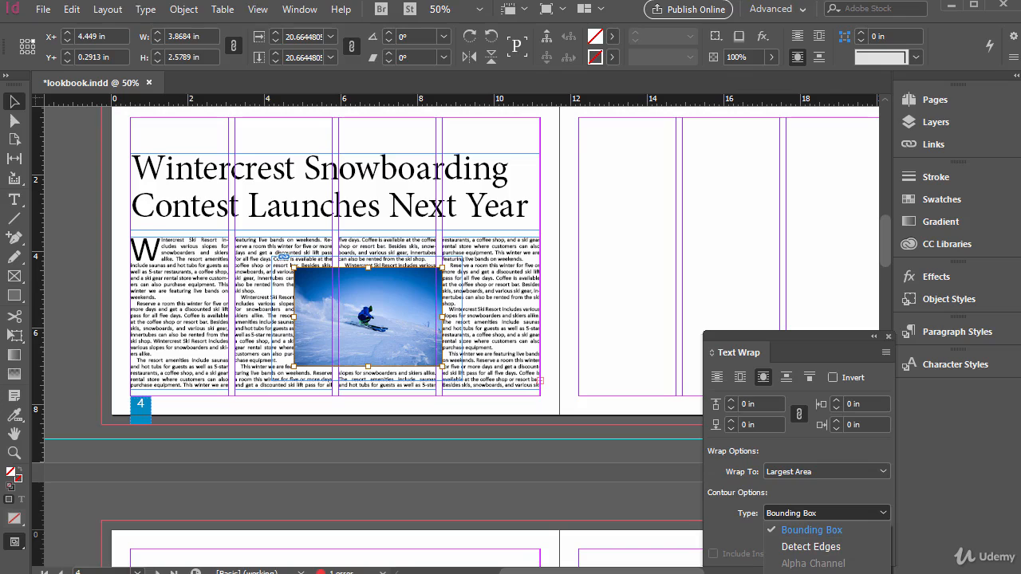
left_click(812, 573)
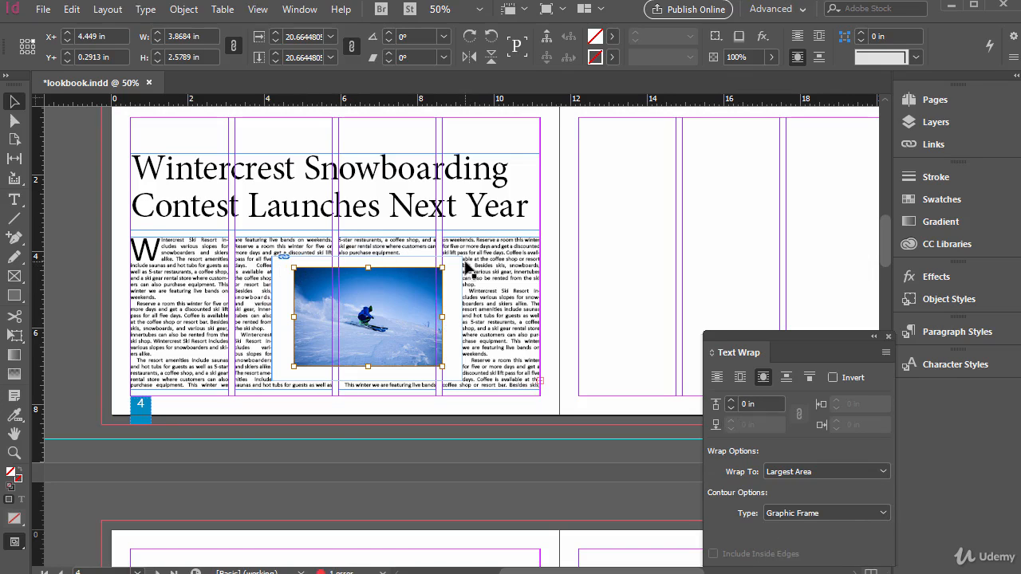
left_click(791, 516)
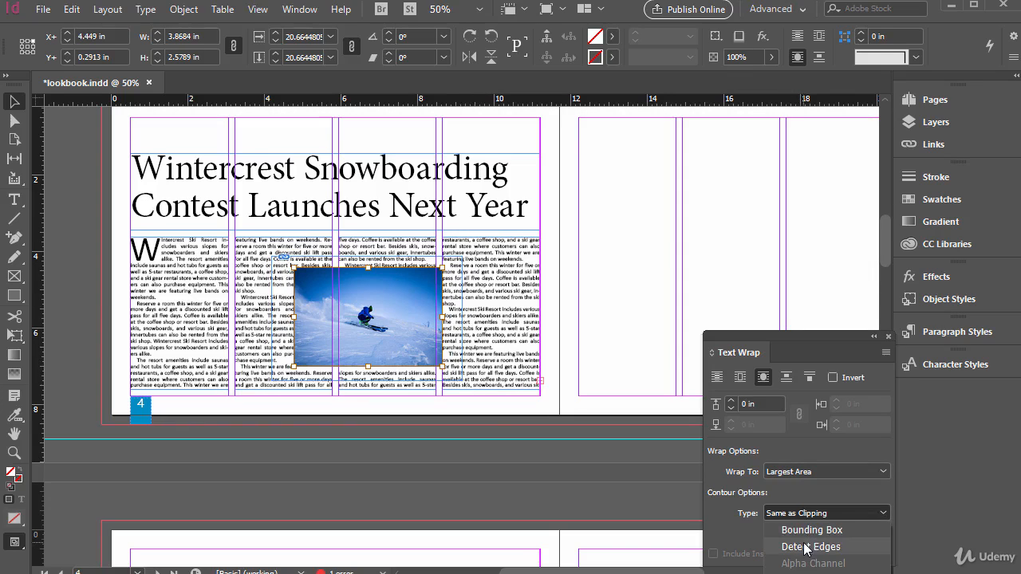
left_click(804, 547)
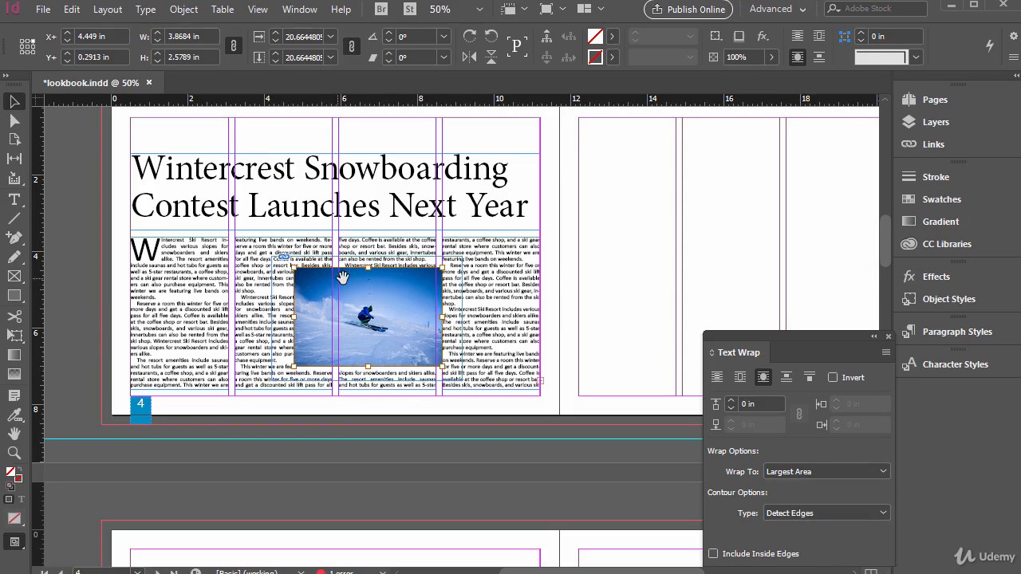
left_click(806, 513)
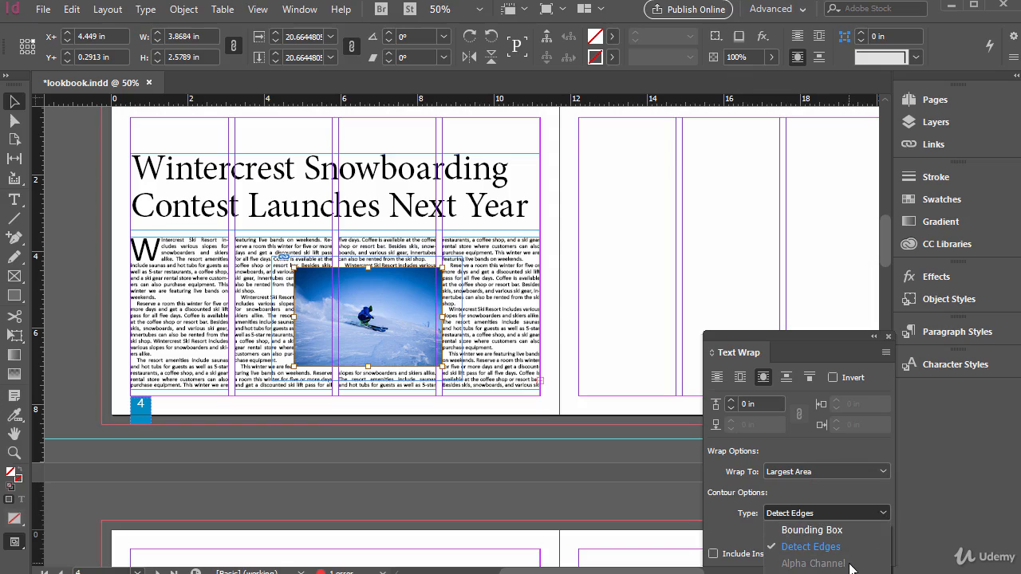
left_click(811, 529)
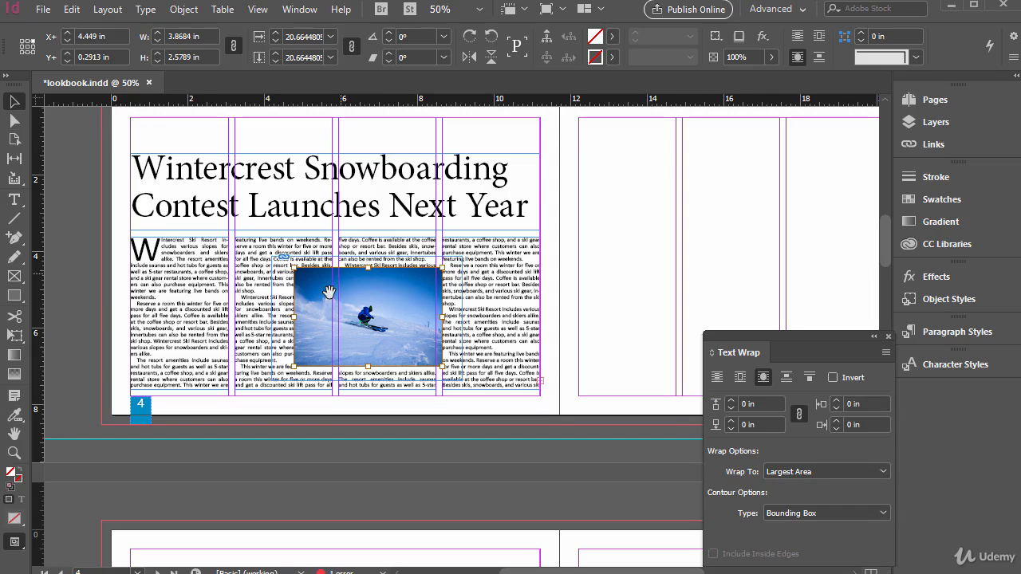
Move the skier photo off the article text and onto the empty facing page.
left_click(658, 264)
left_click_drag(417, 292, 753, 223)
Choose the coffee PSD from the poster's photos folder for placing, with its import options shown.
left_click(43, 11)
left_click(72, 231)
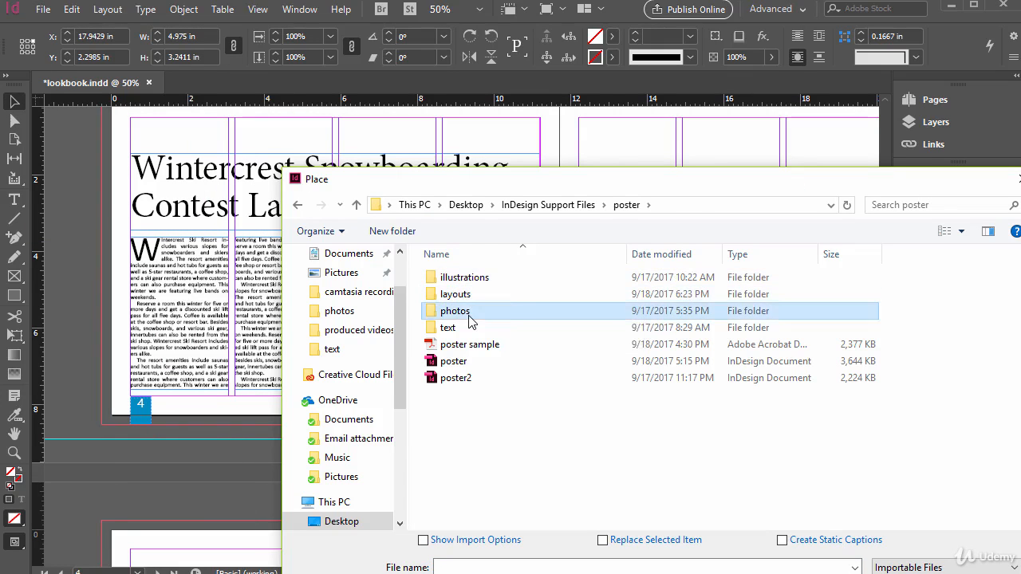
double_click(491, 310)
left_click(608, 319)
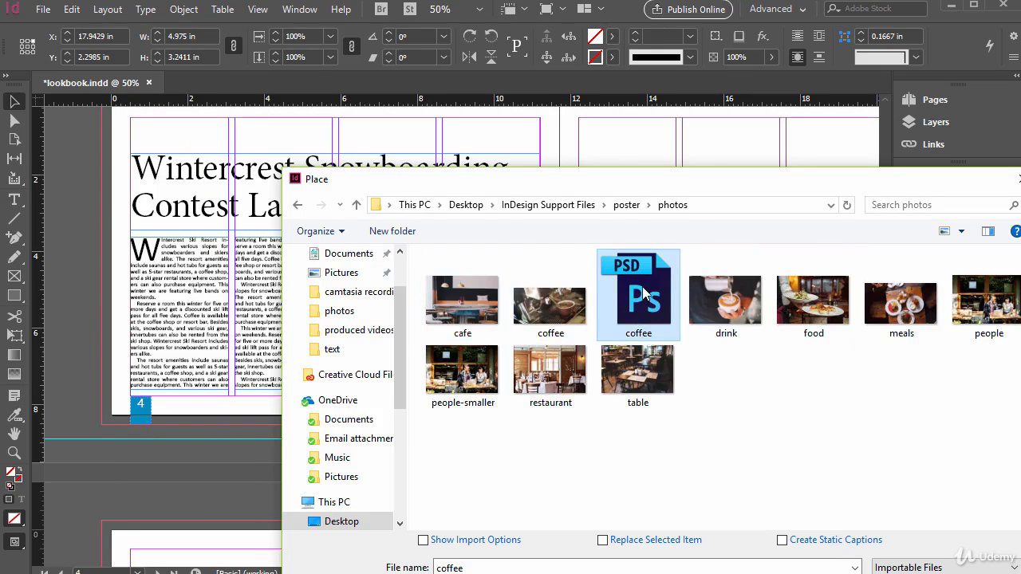
left_click(424, 540)
key("Return")
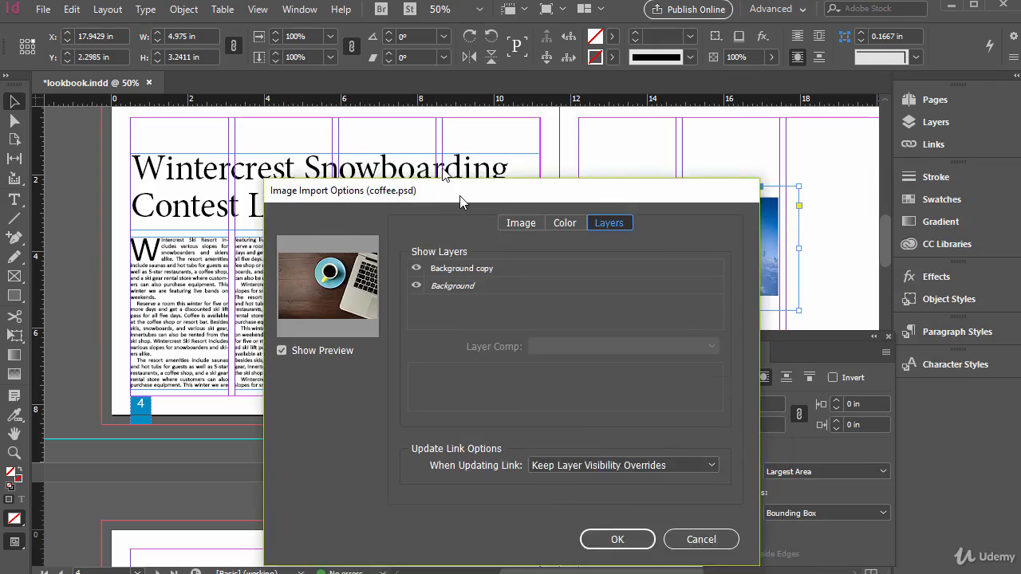
Hide the Background layer on import and place the coffee cup image over the article's middle columns on page 4.
left_click(393, 225)
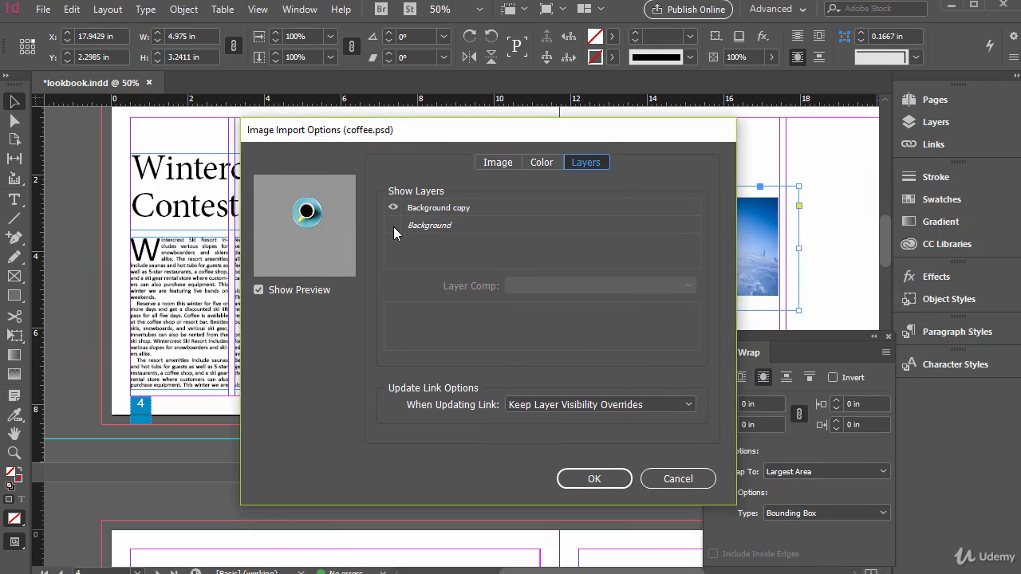
left_click(579, 479)
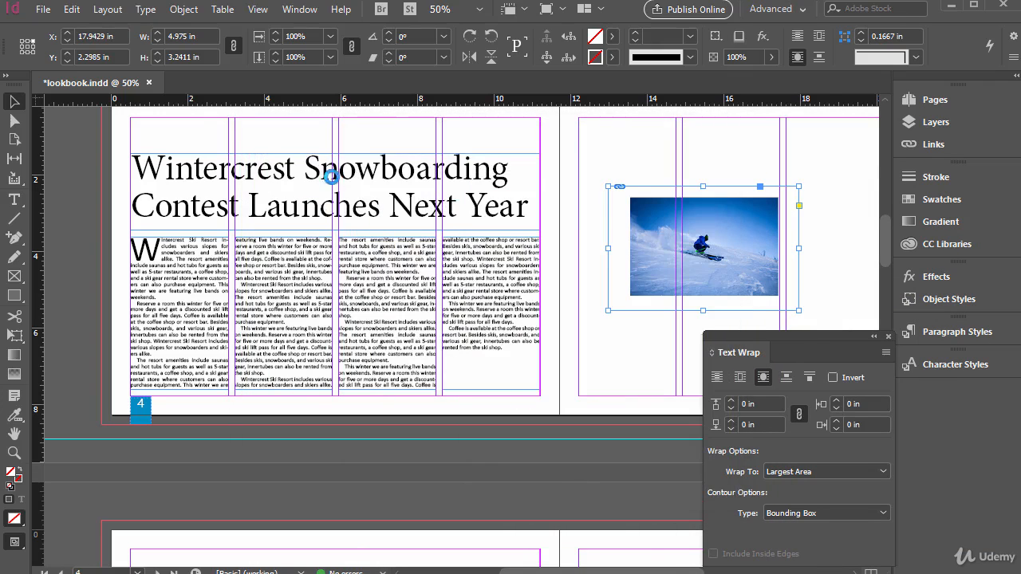
left_click(254, 124)
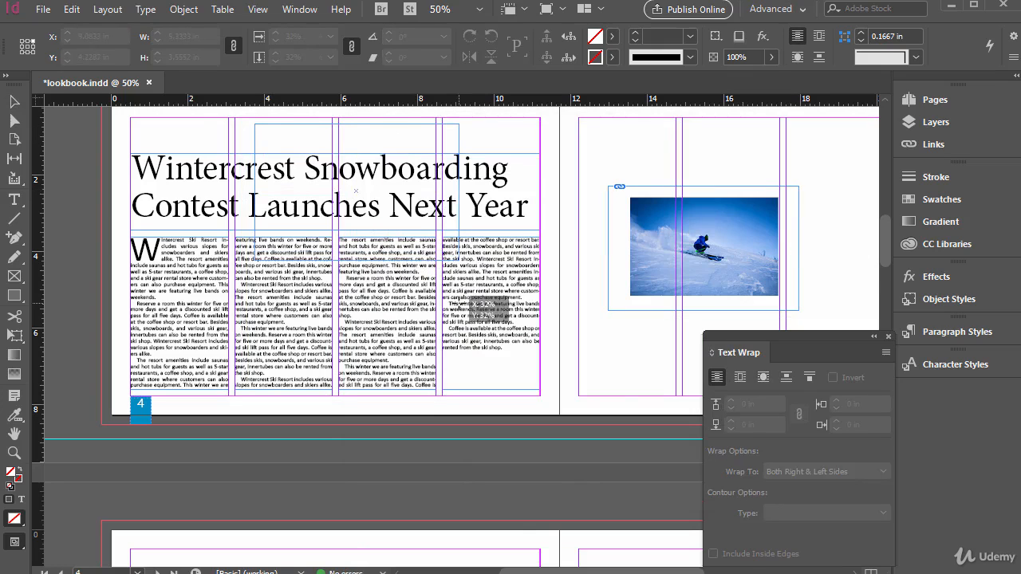
left_click_drag(383, 182, 370, 298)
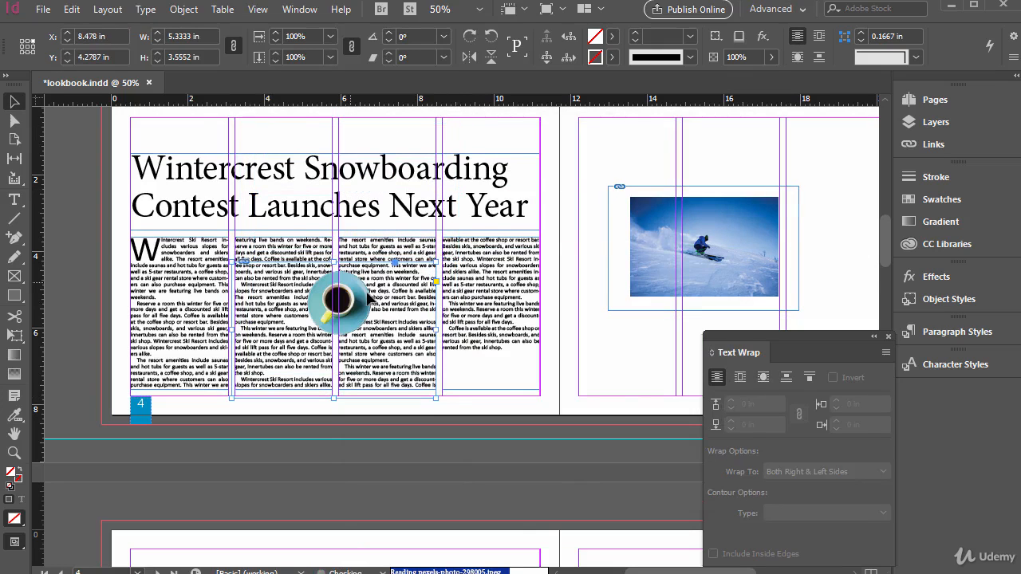
Wrap the article text around the coffee cup's object shape, using the Detect Edges contour type.
left_click(763, 377)
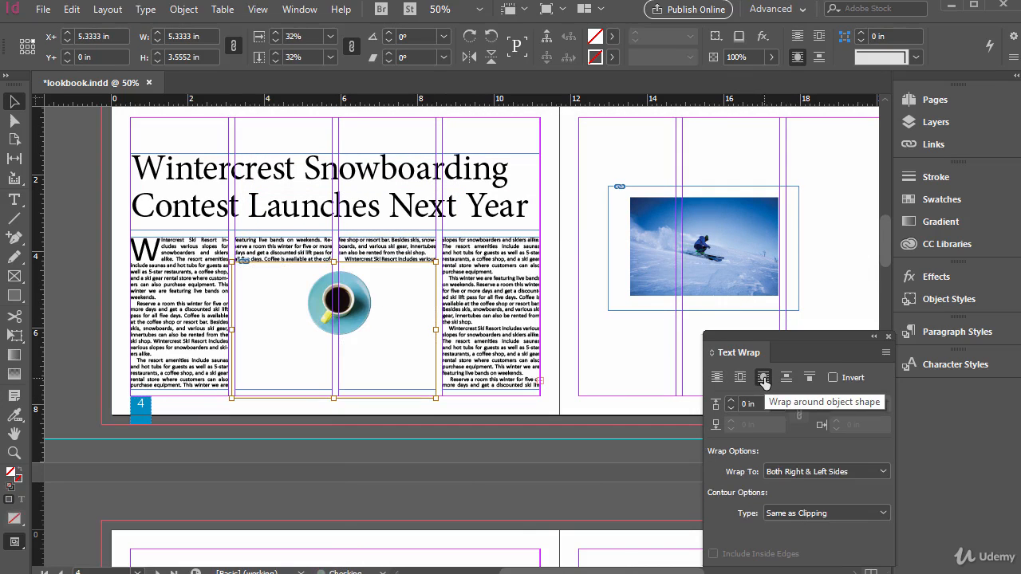
left_click(817, 472)
left_click(818, 472)
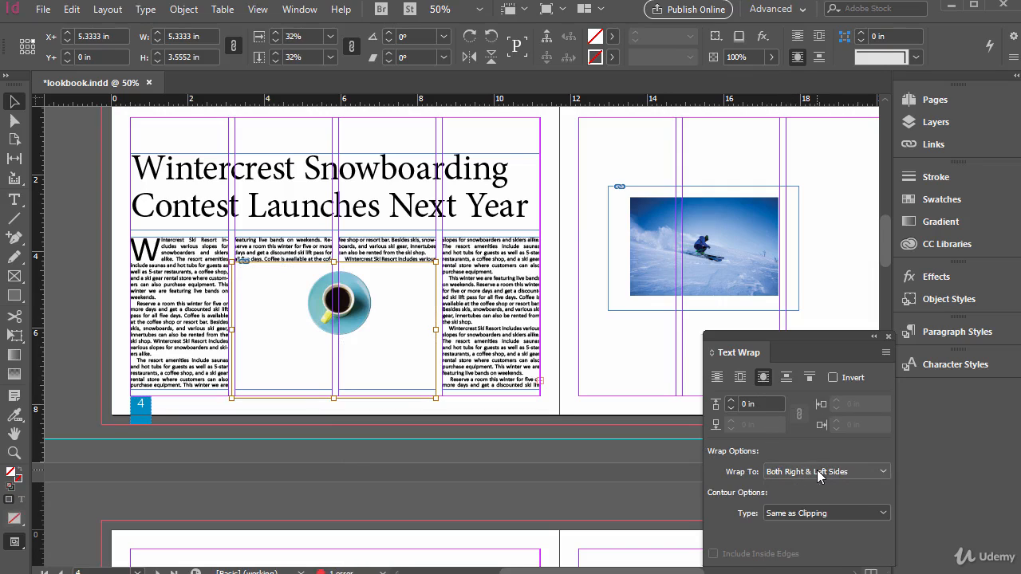
left_click(811, 514)
left_click(811, 514)
left_click(814, 514)
left_click(811, 547)
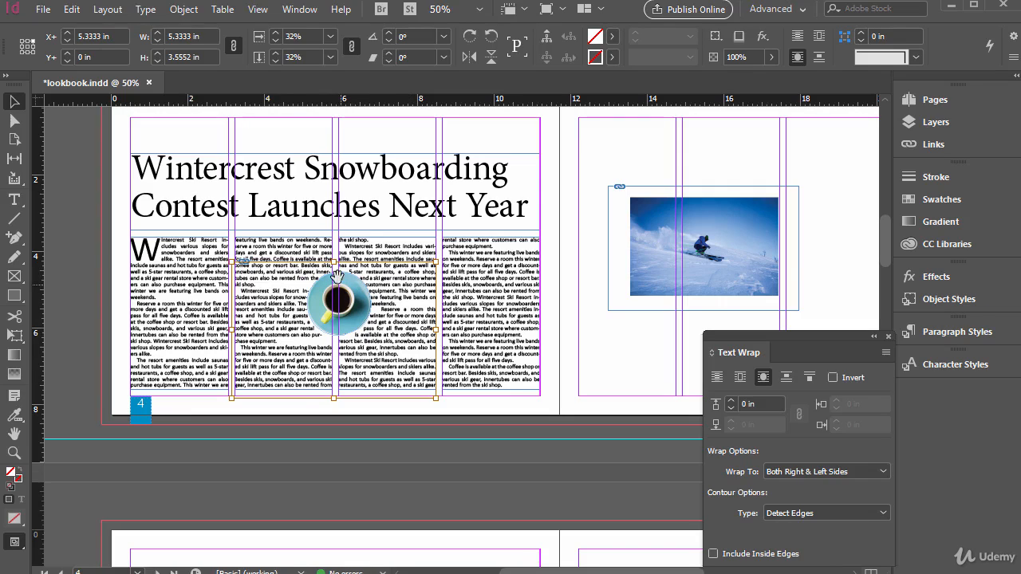
Set the coffee cup's text wrap offset to 0.1875 in.
left_click(732, 401)
left_click(732, 400)
left_click(732, 401)
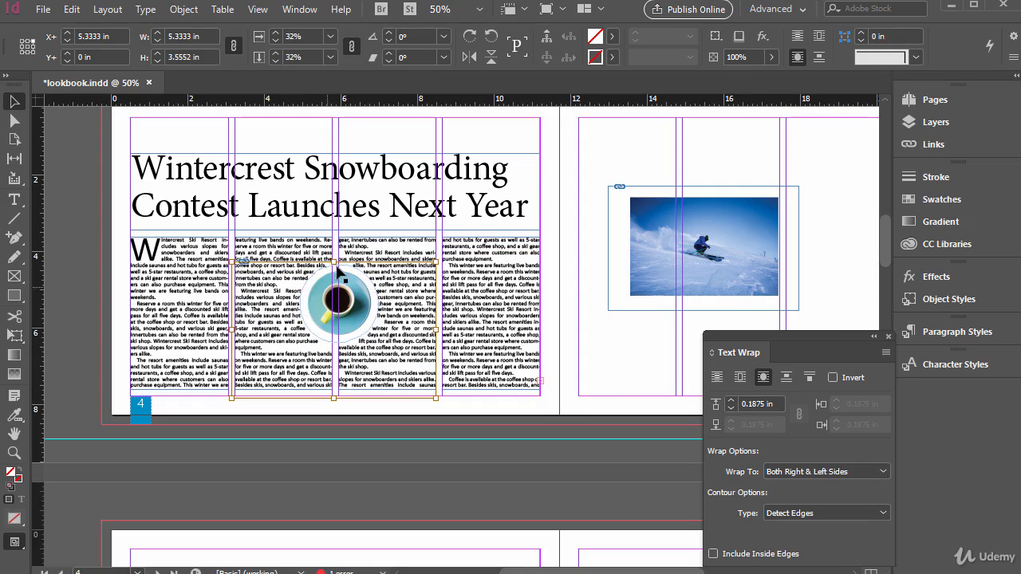
Change the coffee image's contour type to Alpha Channel with Transparency as the alpha, and reselect its frame.
left_click(792, 514)
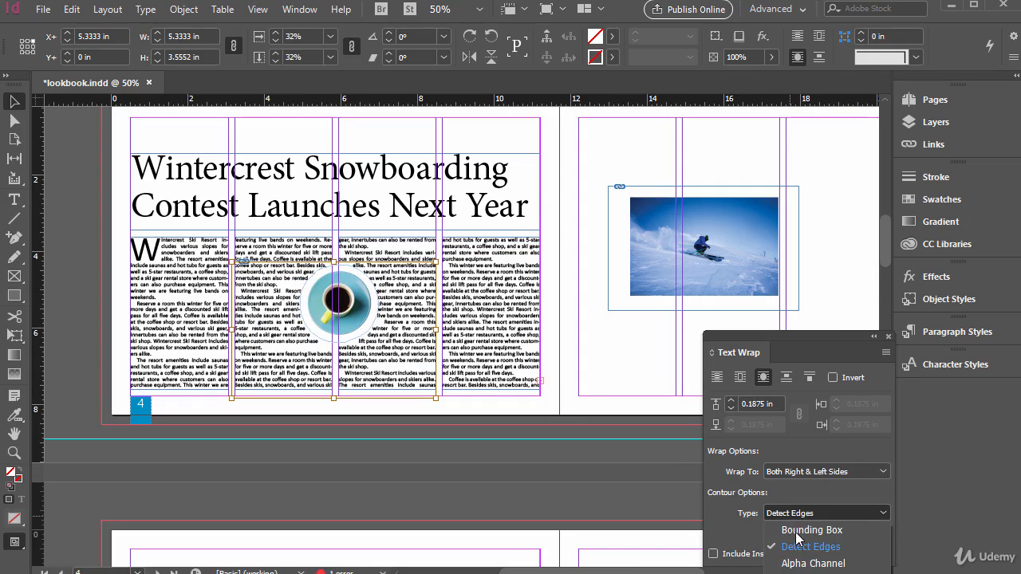
left_click(793, 563)
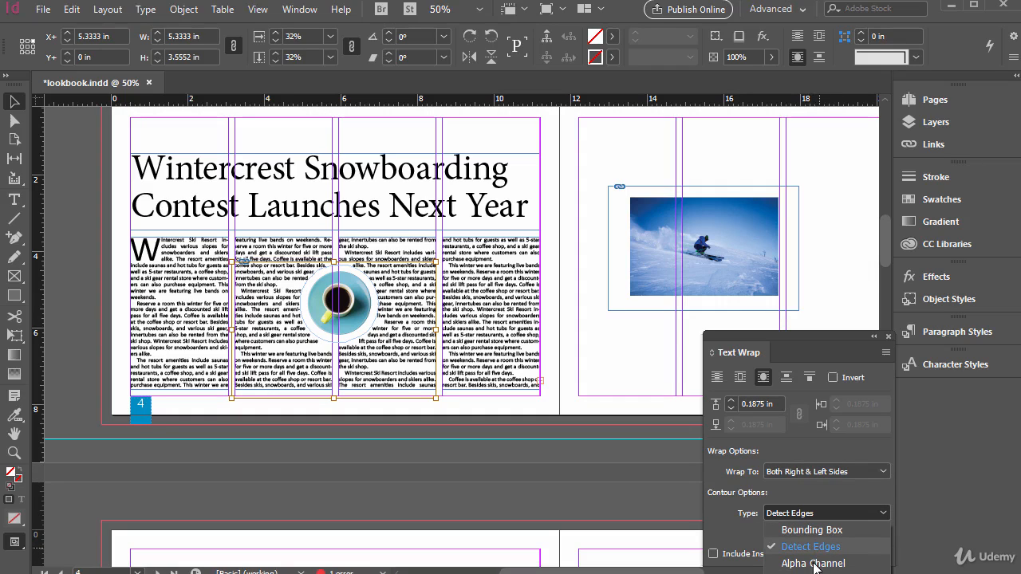
left_click(814, 563)
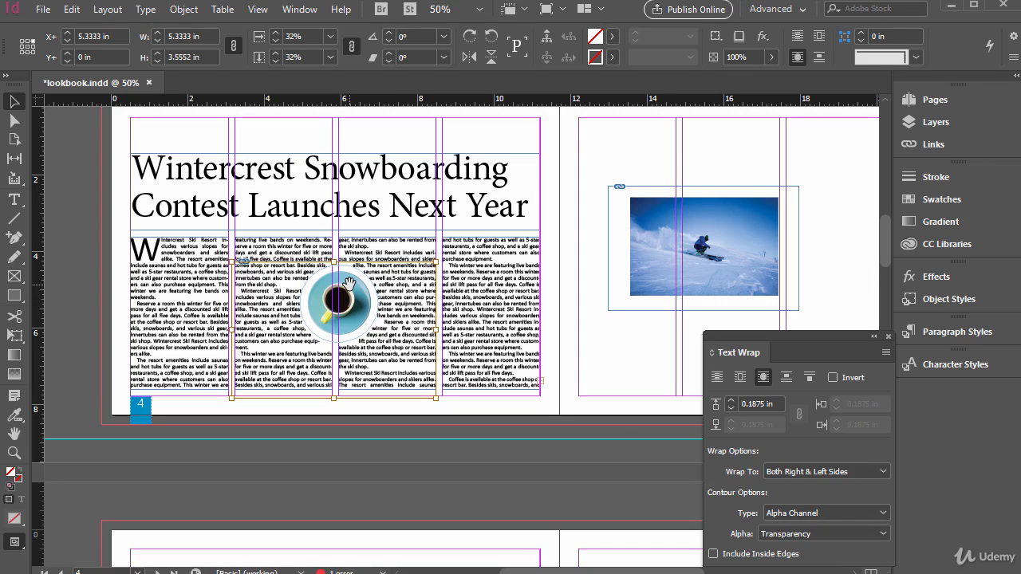
left_click(551, 331)
left_click(355, 287)
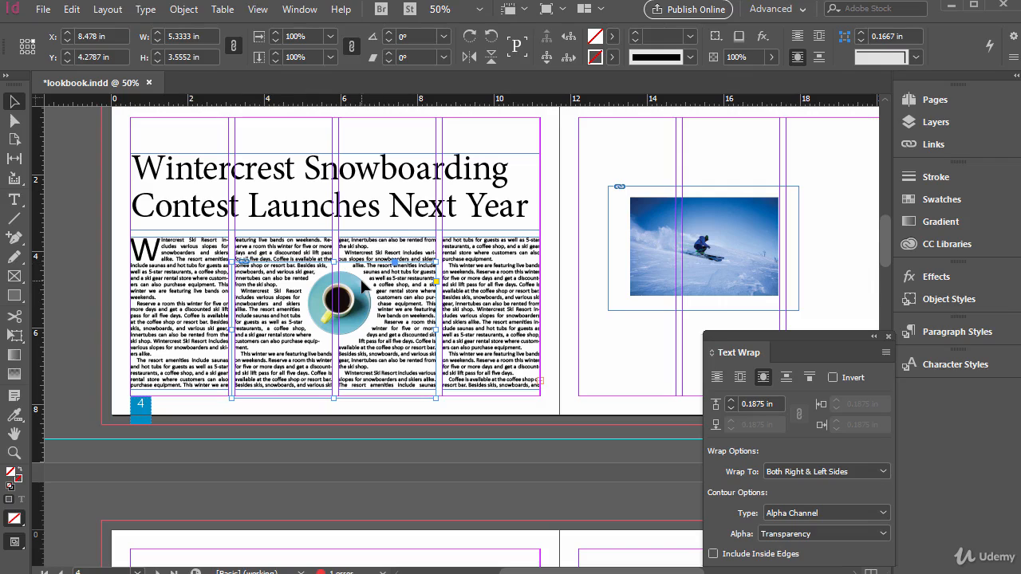
Draw a circle about 3.475 in across with the Ellipse tool on the blank page facing page 8.
scroll(418, 324, "right", 1)
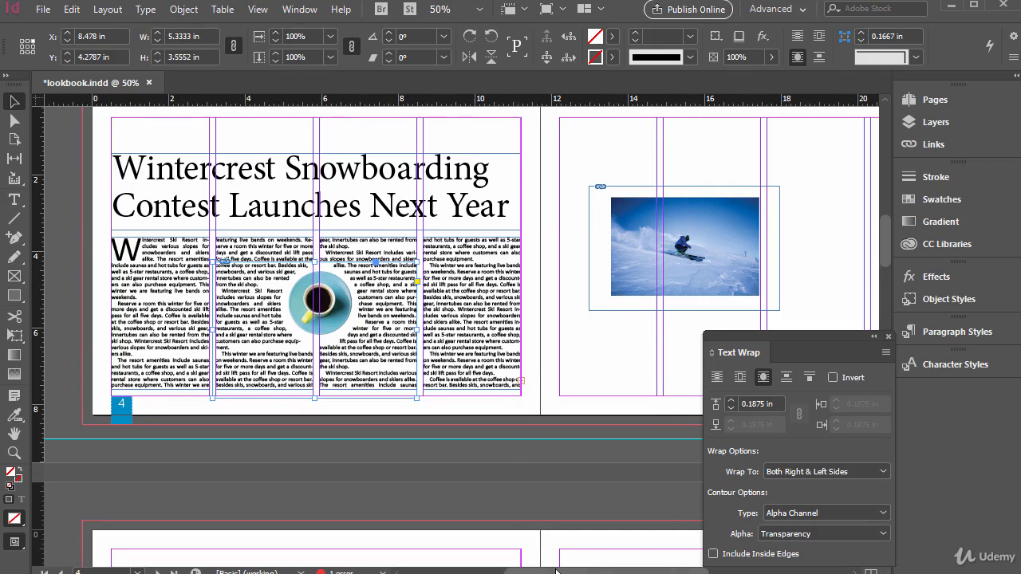
scroll(593, 572, "right", 1)
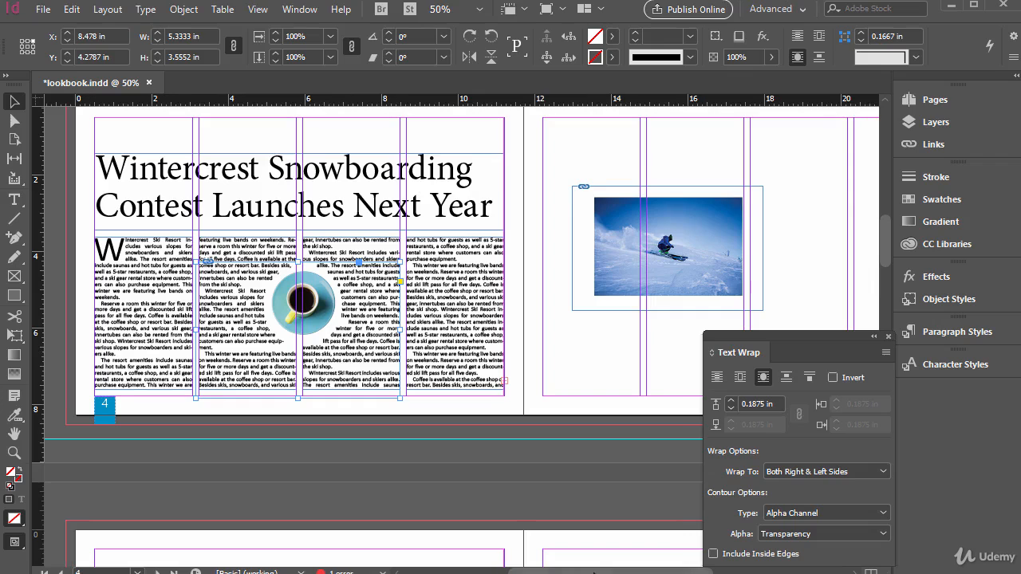
scroll(527, 351, "down", 10)
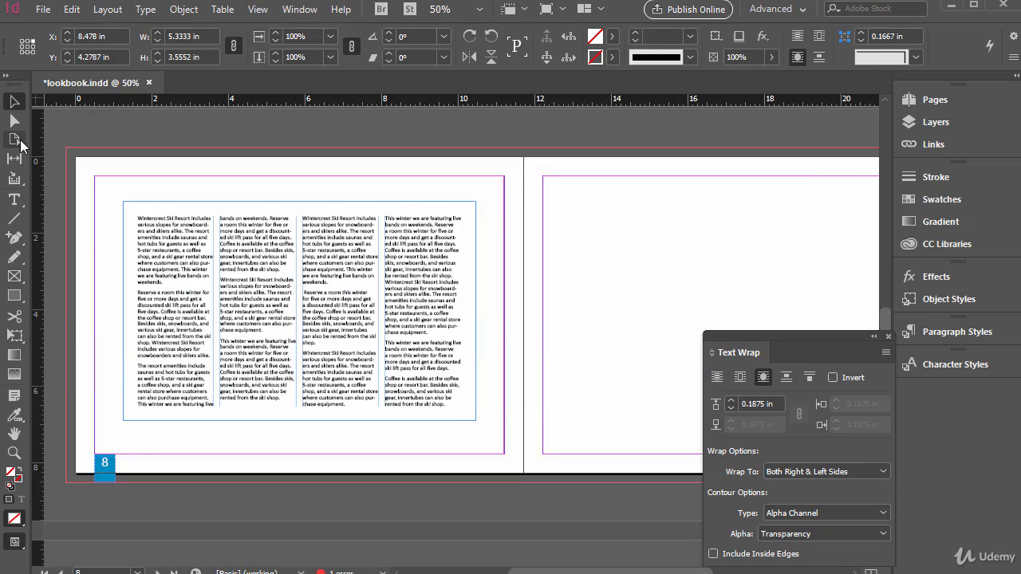
left_click_drag(15, 296, 74, 315)
mouse_move(535, 236)
left_mouse_down()
mouse_move(600, 308)
mouse_move(667, 310)
mouse_move(667, 408)
left_mouse_up()
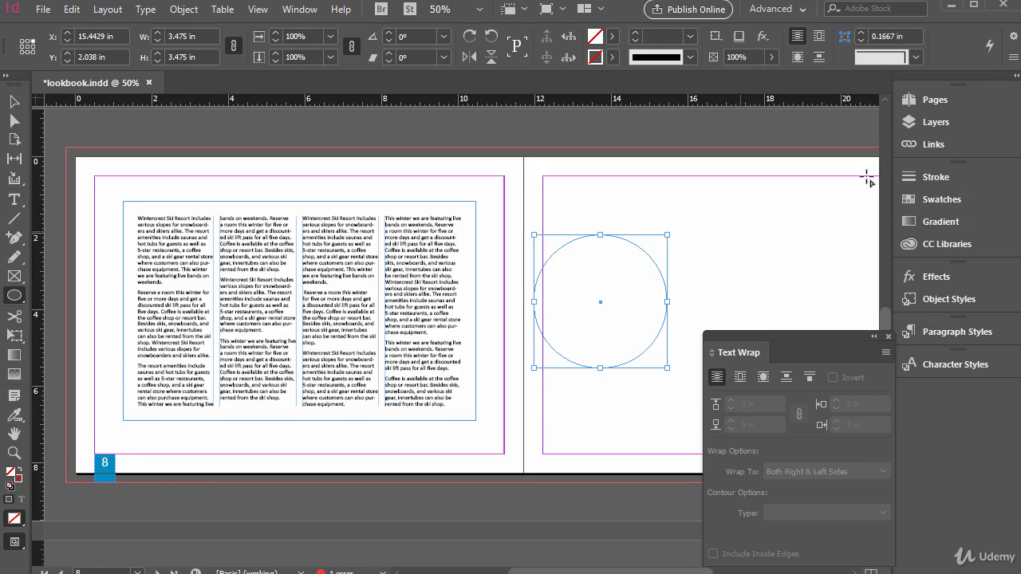
Fill the circle with the PANTONE P 116-8 C swatch.
left_click(936, 202)
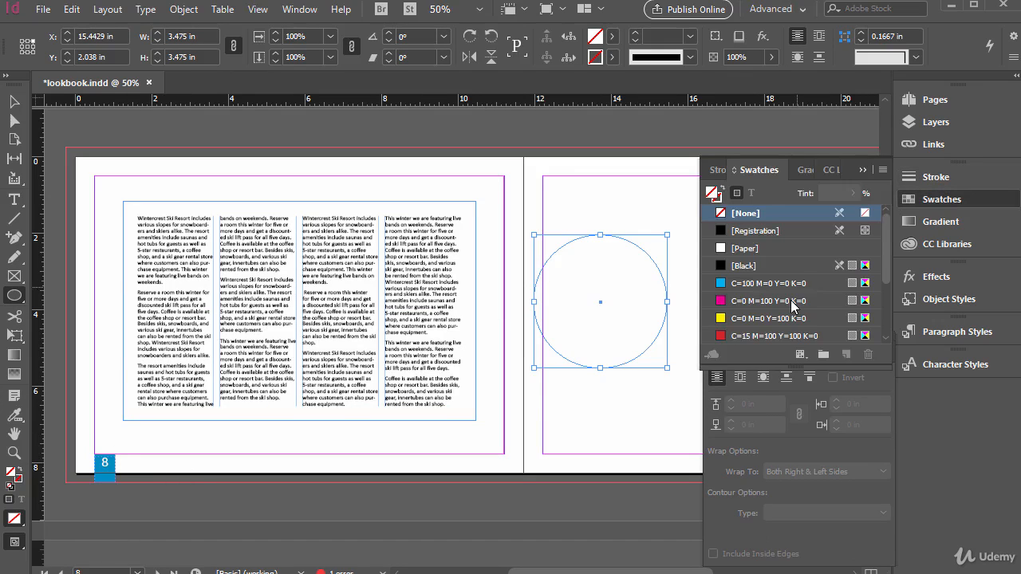
scroll(788, 297, "down", 3)
left_click(758, 335)
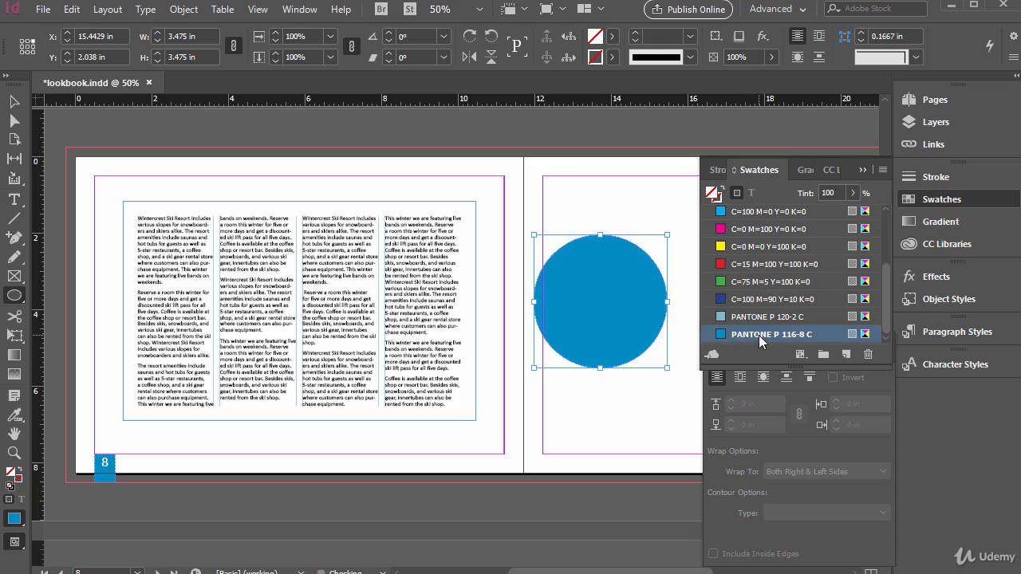
Move the circle over the lower-right part of page 8's text and try wrapping the text around its bounding box.
key("v")
left_click_drag(571, 273, 470, 402)
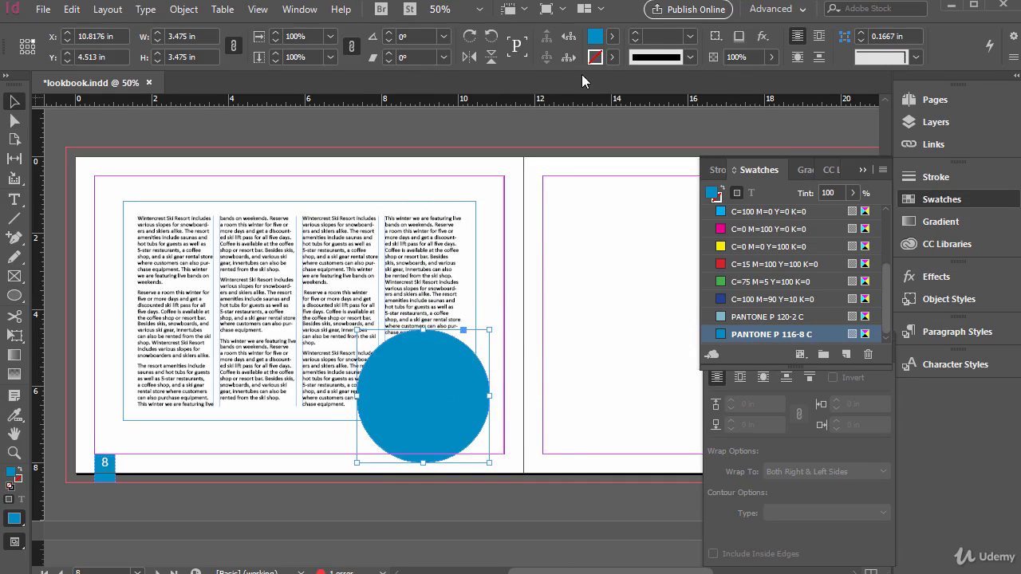
left_click(863, 169)
left_click_drag(786, 341, 686, 238)
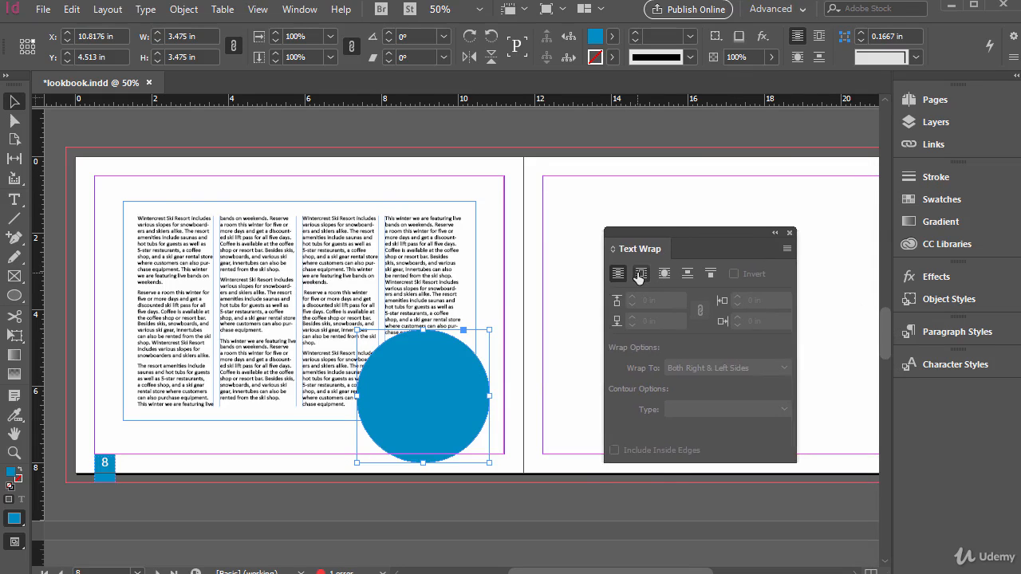
left_click(640, 274)
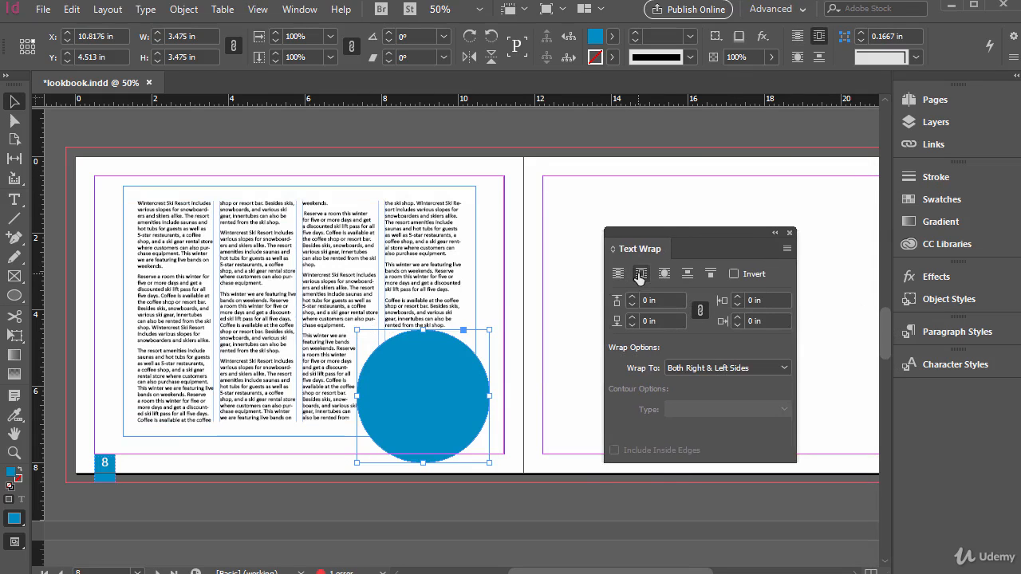
left_click_drag(456, 378, 421, 344)
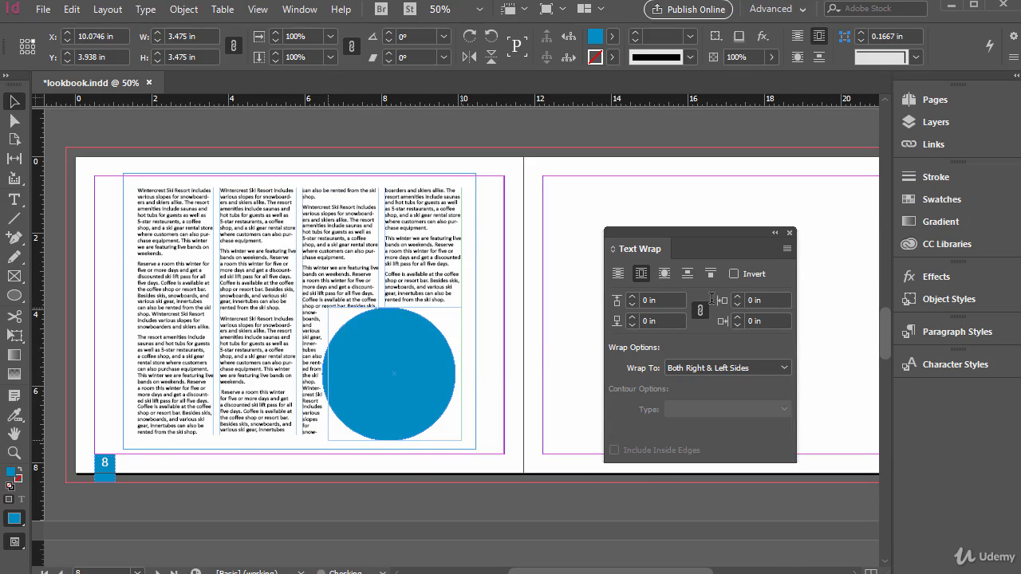
Switch the circle's text wrap to follow the object shape and move the circle back to the facing page.
left_click(665, 275)
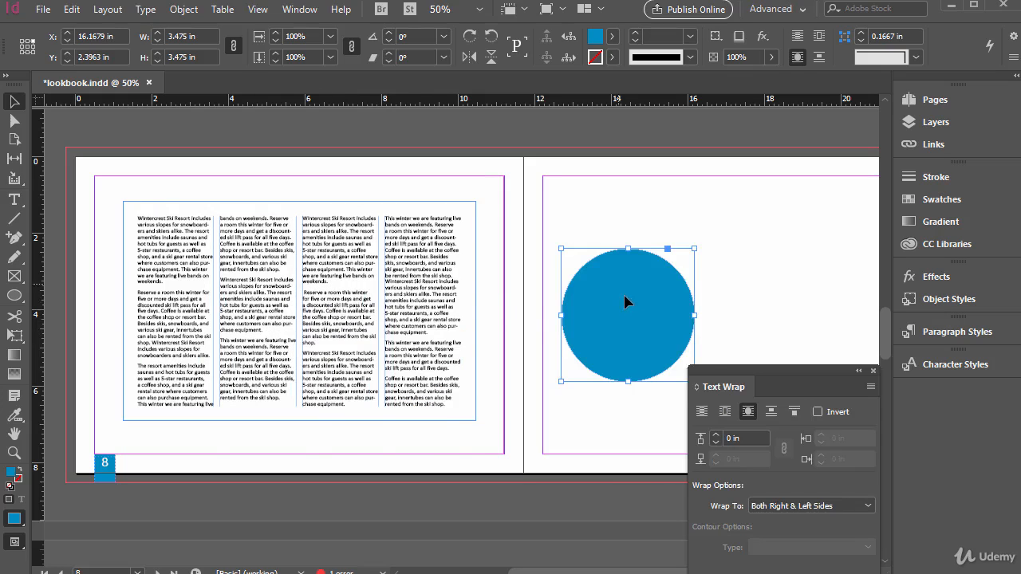
mouse_move(623, 292)
left_mouse_down()
mouse_move(396, 371)
mouse_move(421, 375)
mouse_move(619, 299)
left_mouse_up()
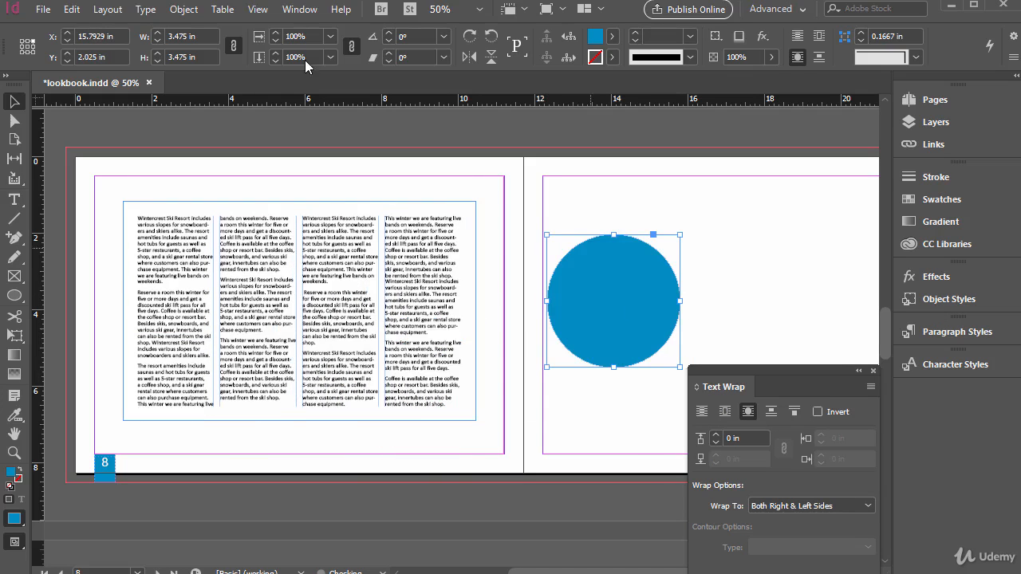
Place pexels-photo-414459 from the lookbook's photos folder inside the blue circle with the default import options.
left_click(42, 9)
left_click(72, 231)
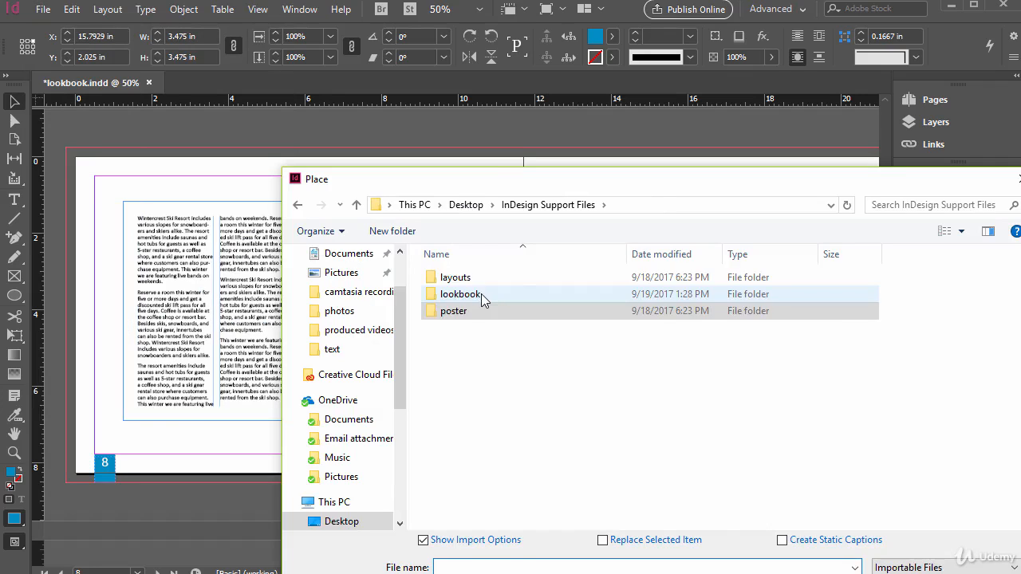
double_click(481, 294)
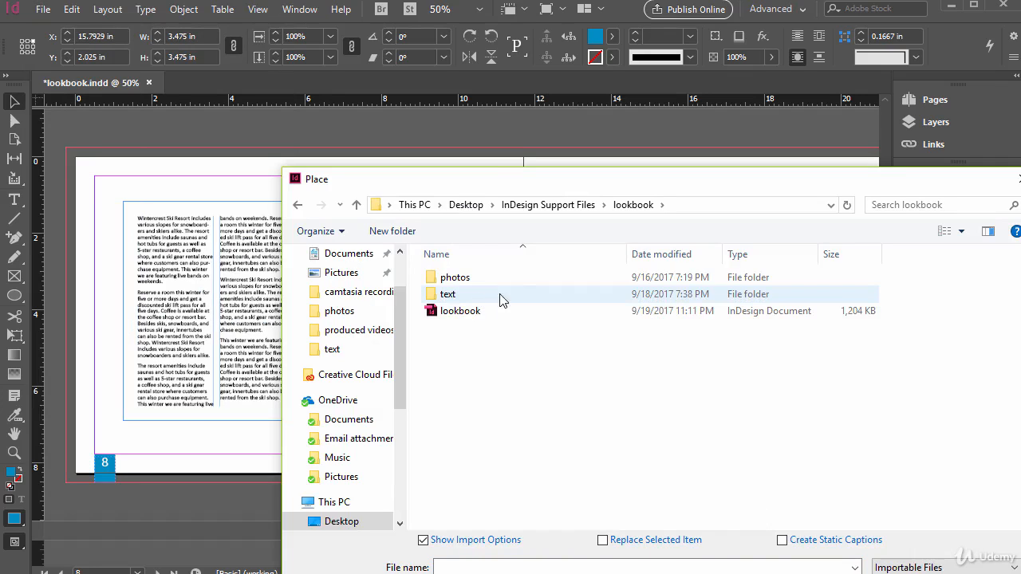
double_click(447, 276)
left_click(558, 455)
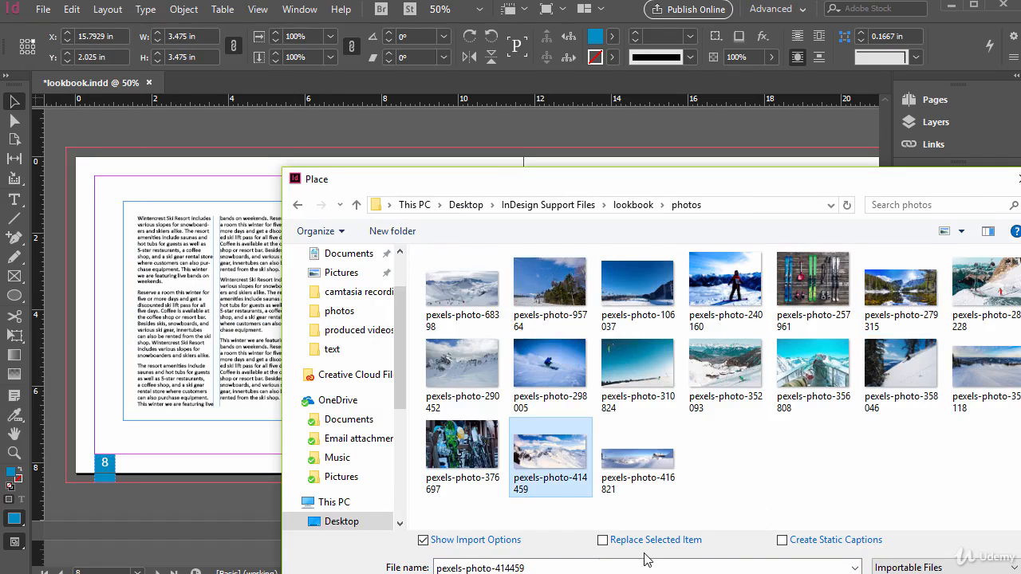
key("Return")
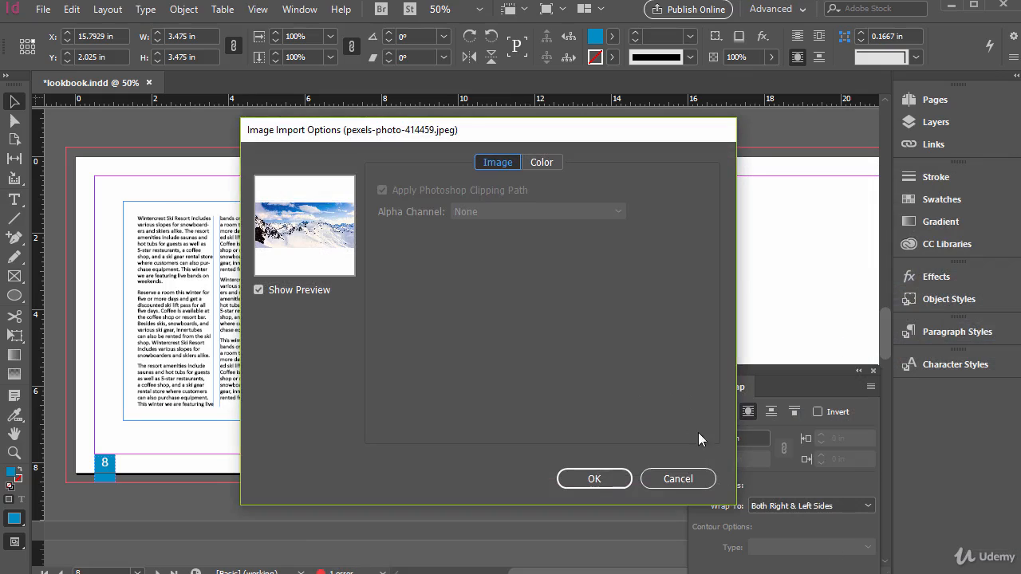
left_click(594, 479)
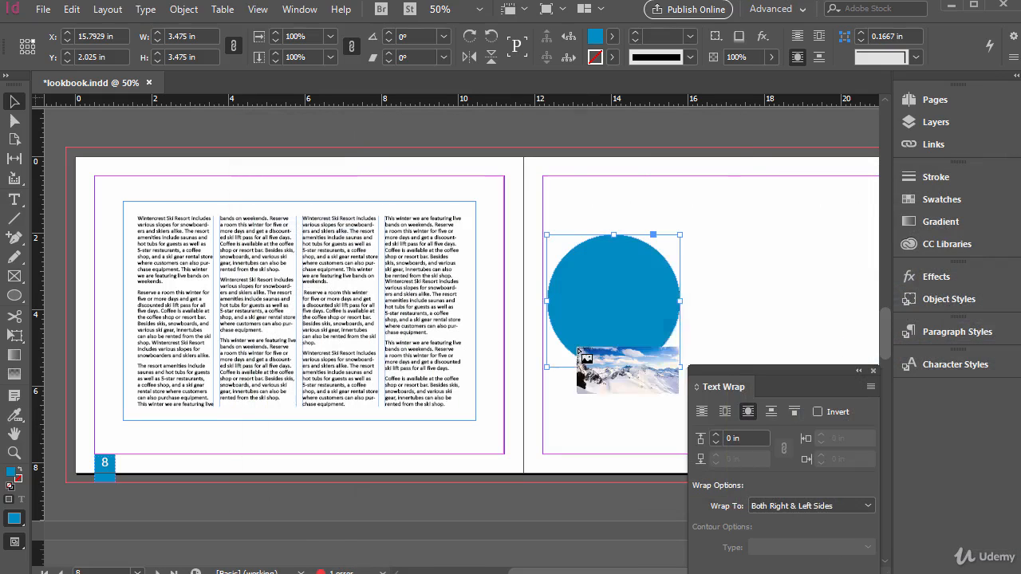
left_click(573, 270)
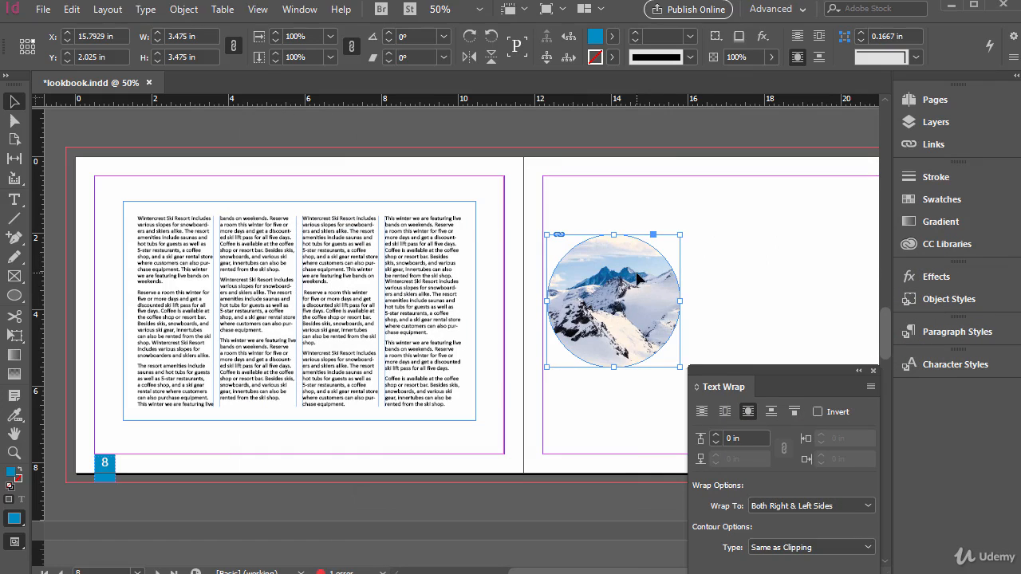
Move the circular mountain photo over the lower-right part of page 8's text and add a small wrap offset.
left_click_drag(637, 279, 481, 375)
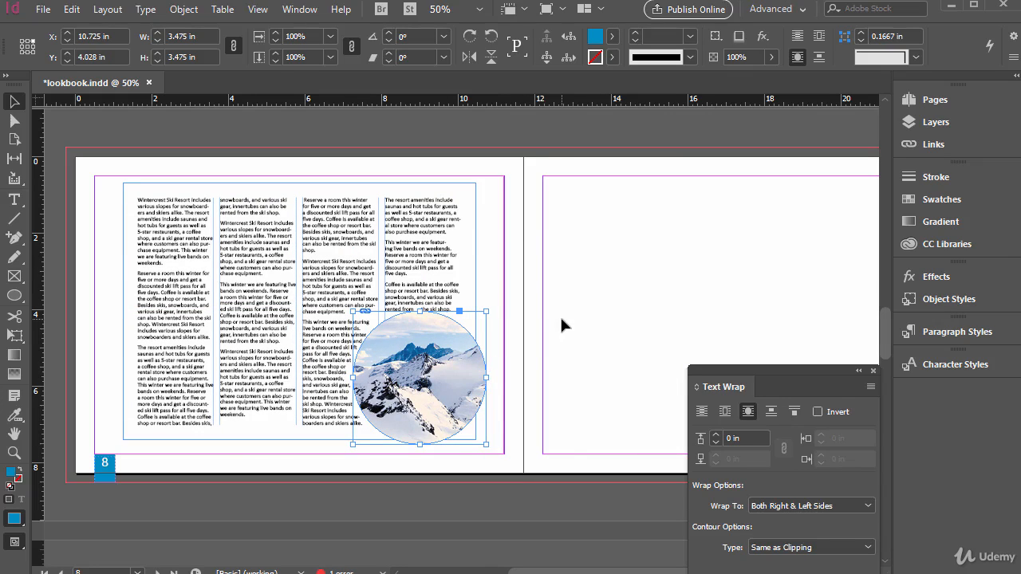
left_click(716, 436)
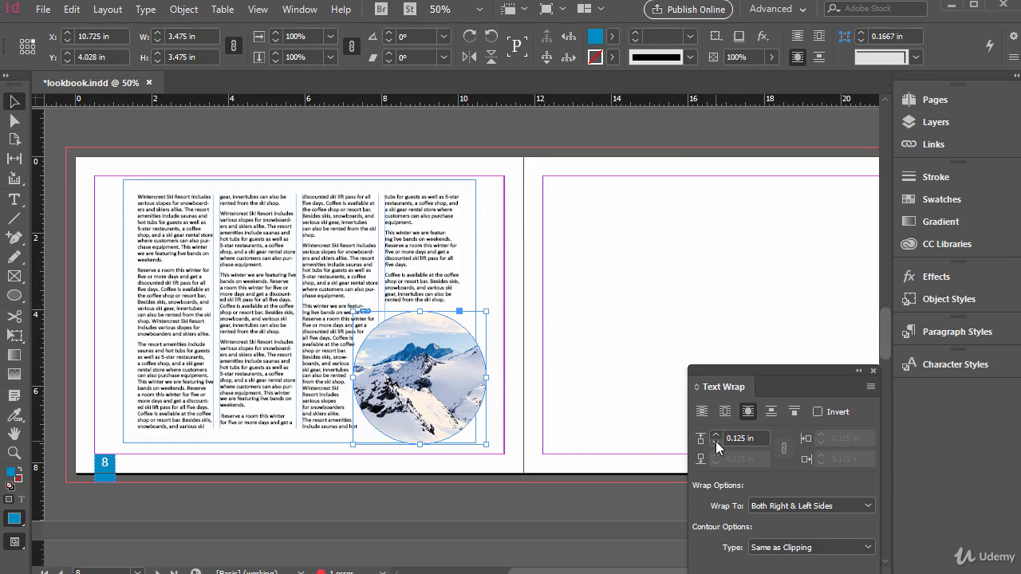
Deselect everything and check the text wraps in Preview mode across the spreads from page 4 to page 12.
left_click(620, 303)
key("w")
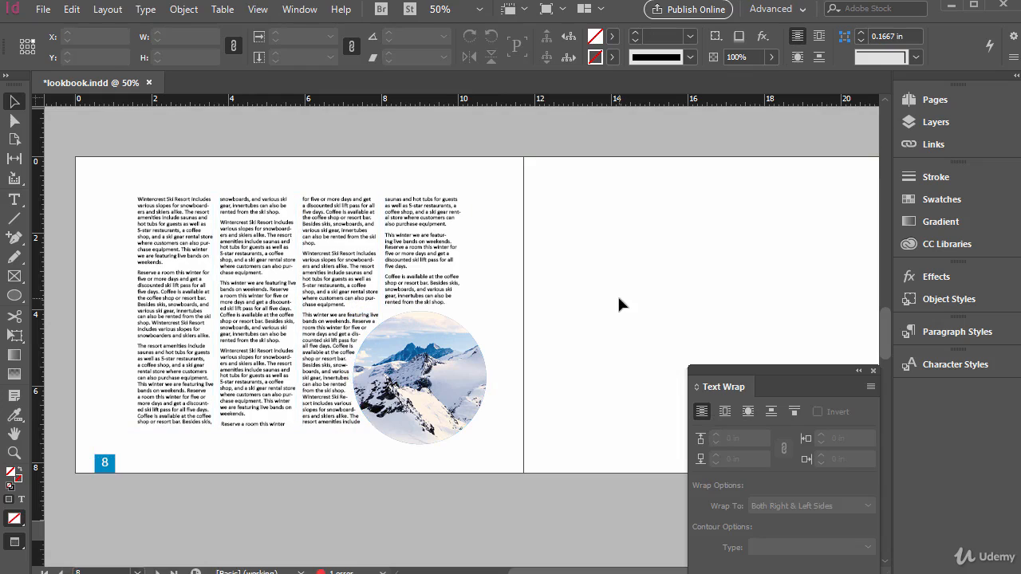
scroll(589, 377, "down", 15)
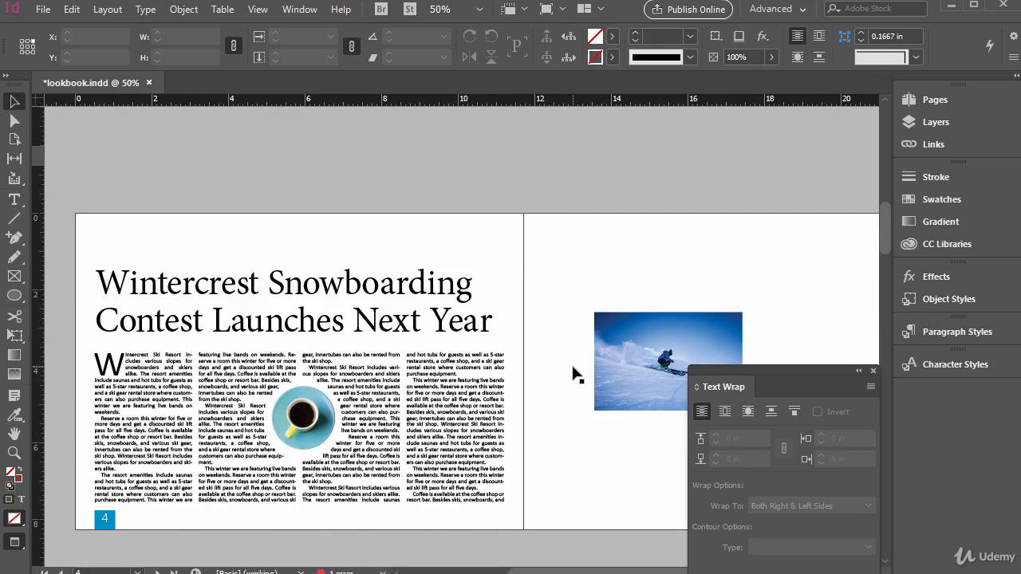
scroll(574, 374, "down", 10)
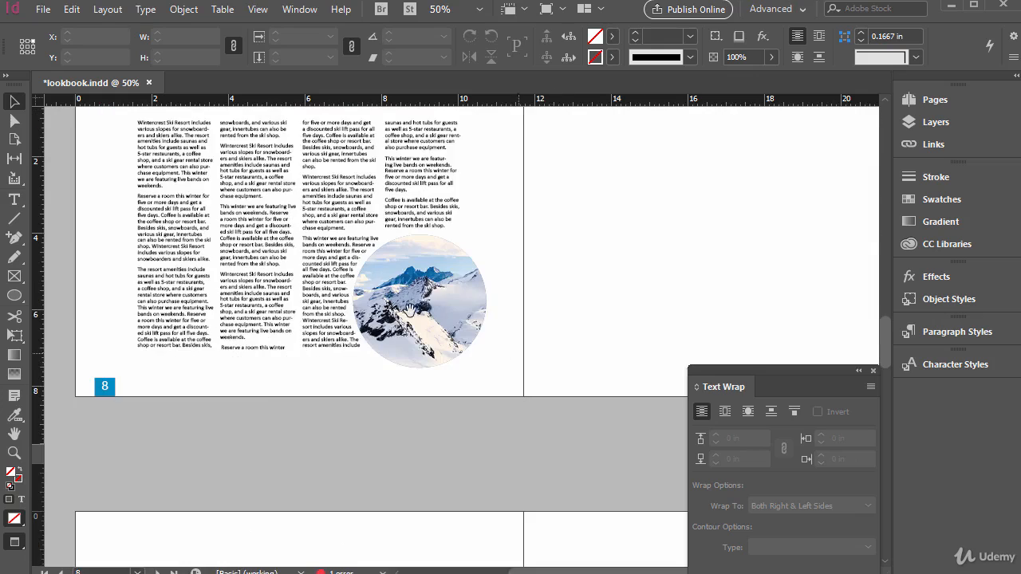
scroll(460, 343, "down", 8)
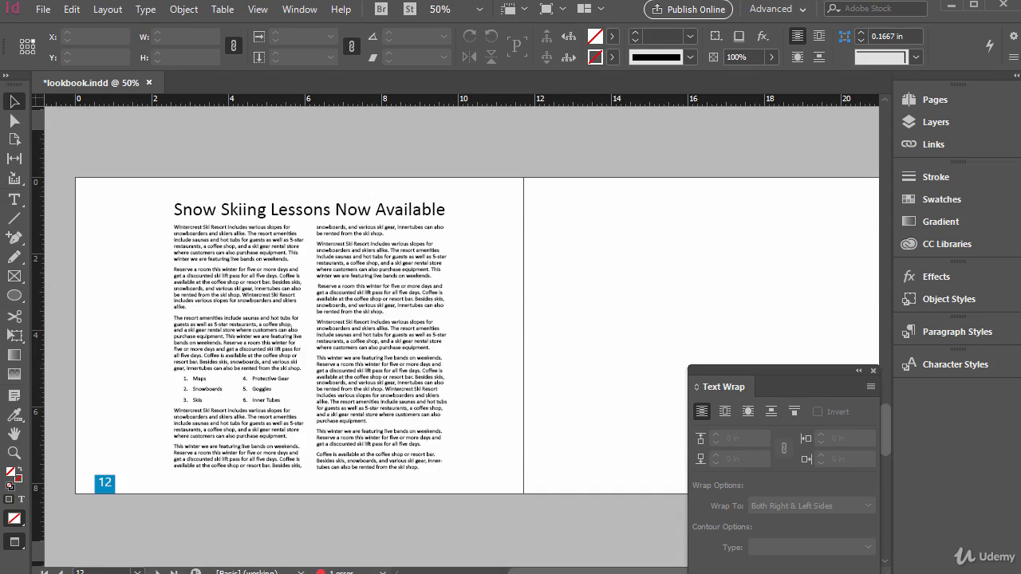